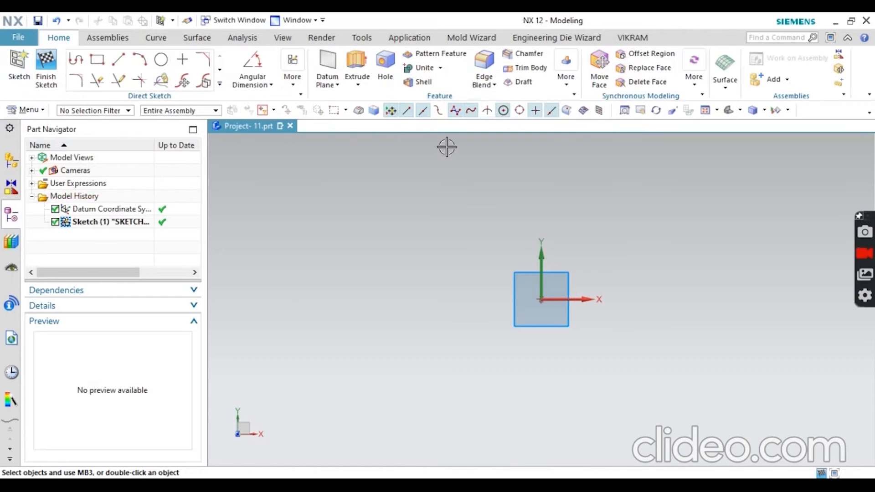
Step: Sketch a 45 mm diameter circle centred on the origin
left_click(161, 59)
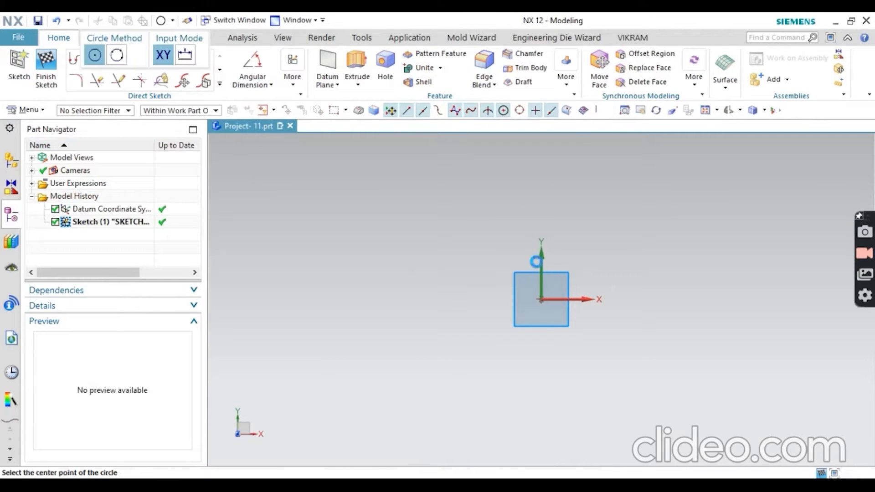
left_click(541, 299)
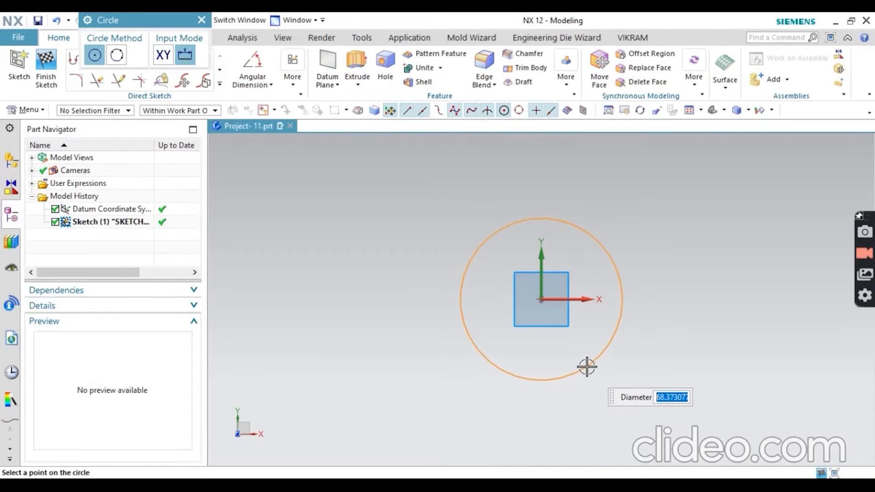
type("45")
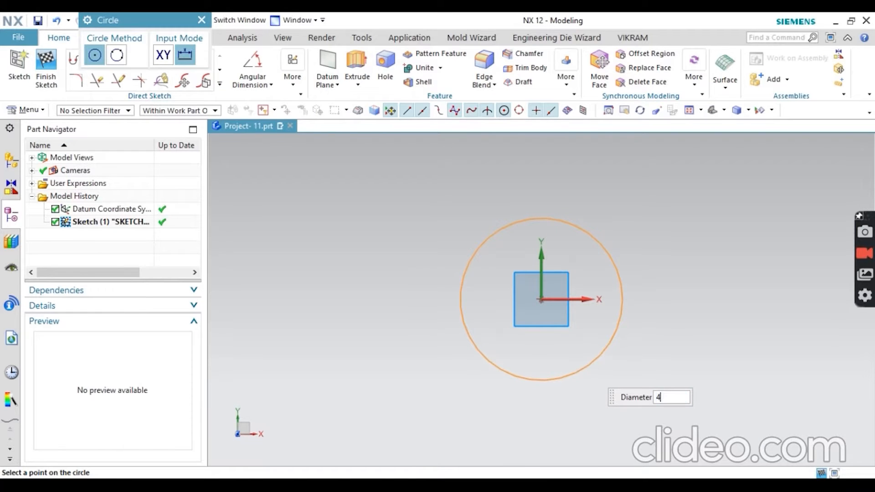
key("Return")
key("Escape")
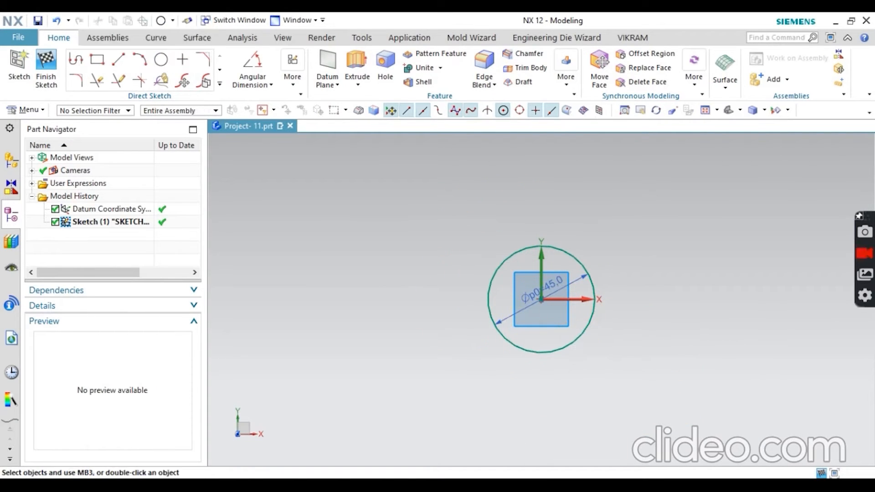
Step: Look up the R17 dimension in the Adobe Reader drawing and sketch a 34 mm diameter circle at the origin in NX
key("alt+Tab")
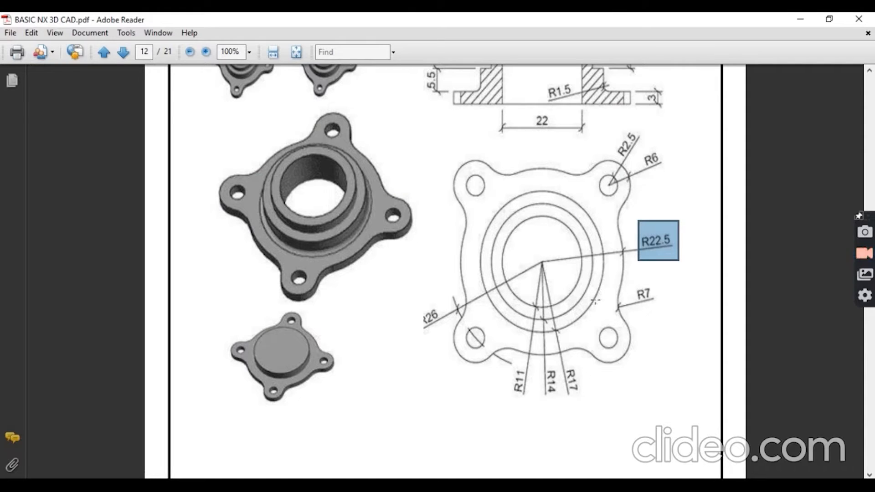
left_click_drag(562, 358, 592, 406)
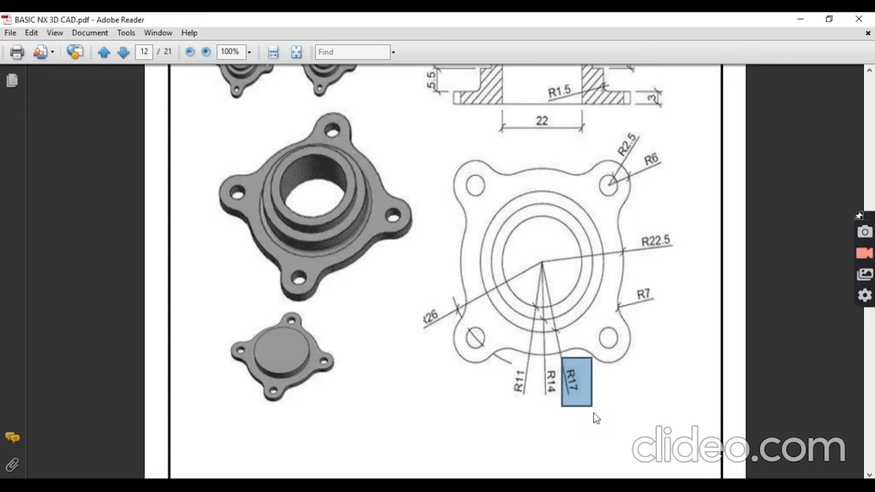
key("alt+Tab")
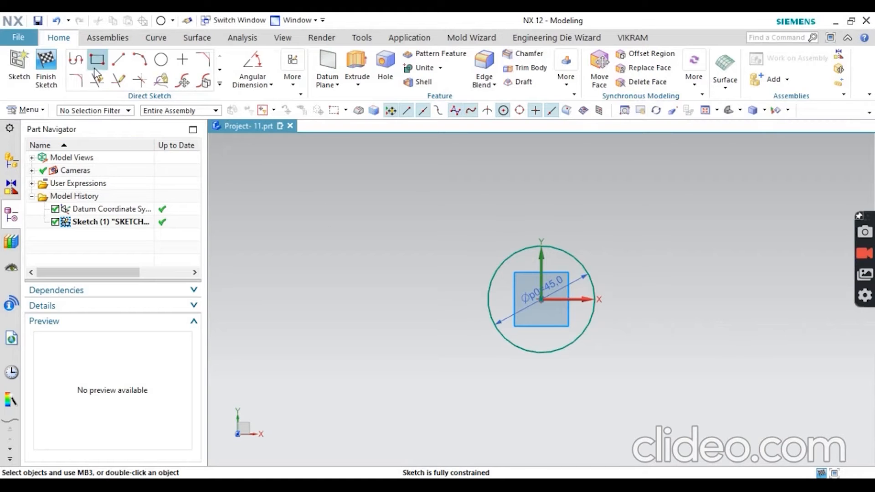
left_click(161, 59)
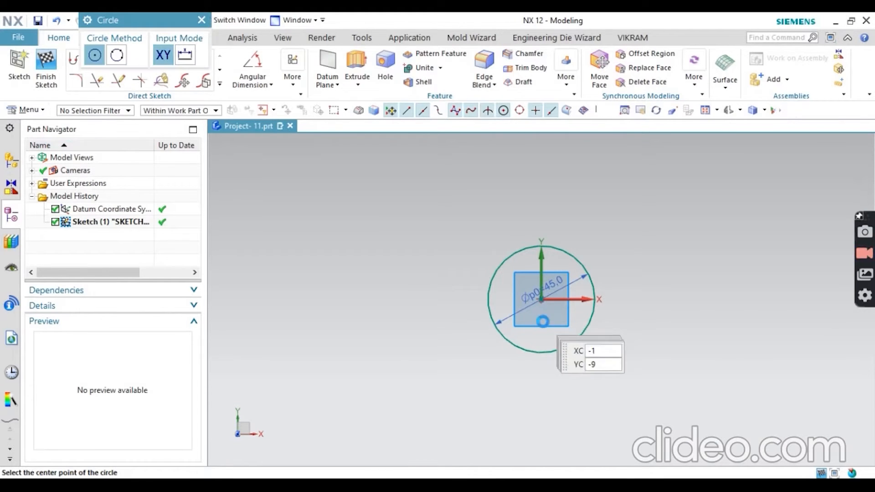
left_click(543, 299)
scroll(543, 299, "up", 4)
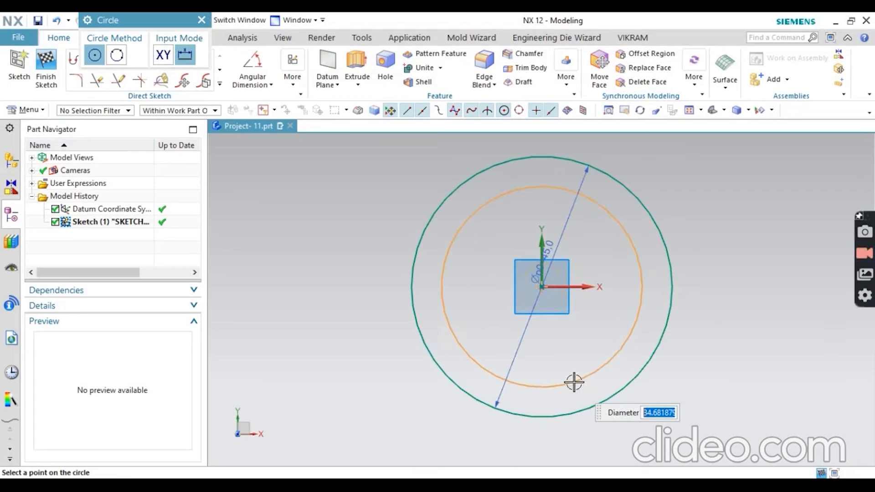
key("alt+Tab")
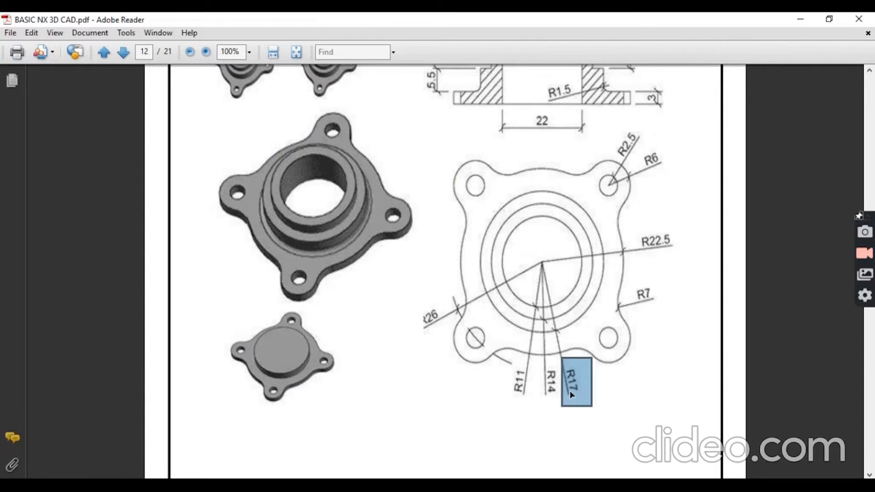
key("alt+Tab")
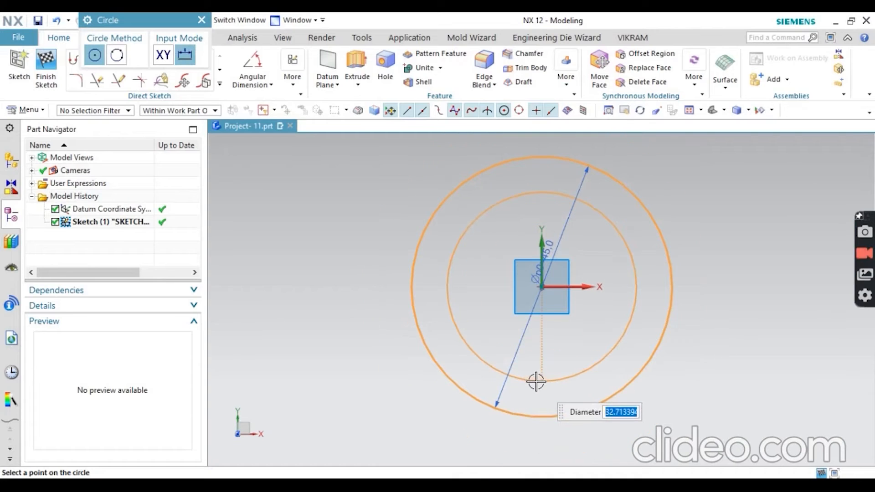
type("34")
key("Return")
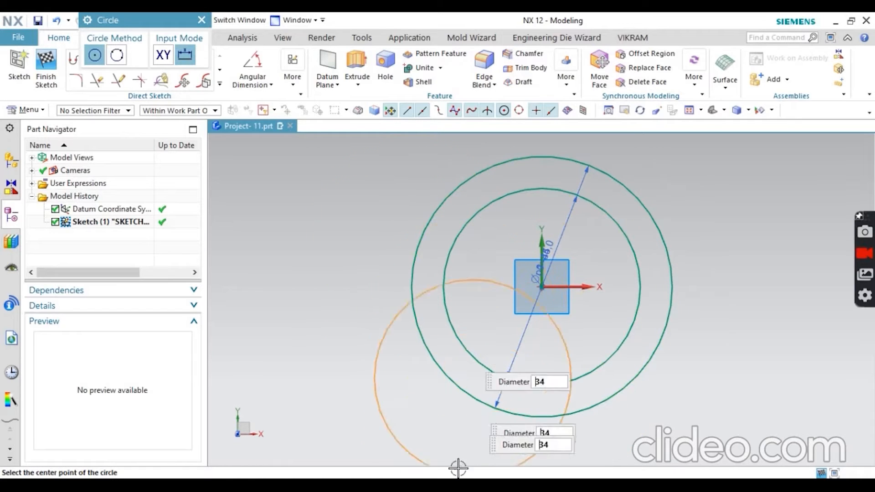
Step: Look up the R14 dimension in the Adobe Reader drawing and sketch a 28 mm diameter circle at the origin in NX
key("alt+Tab")
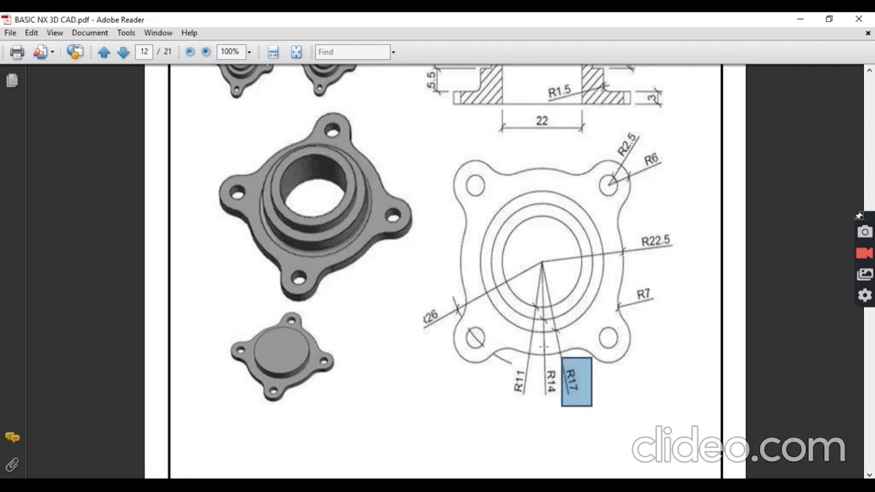
left_click(537, 368)
left_click(540, 426)
left_click_drag(538, 364, 560, 408)
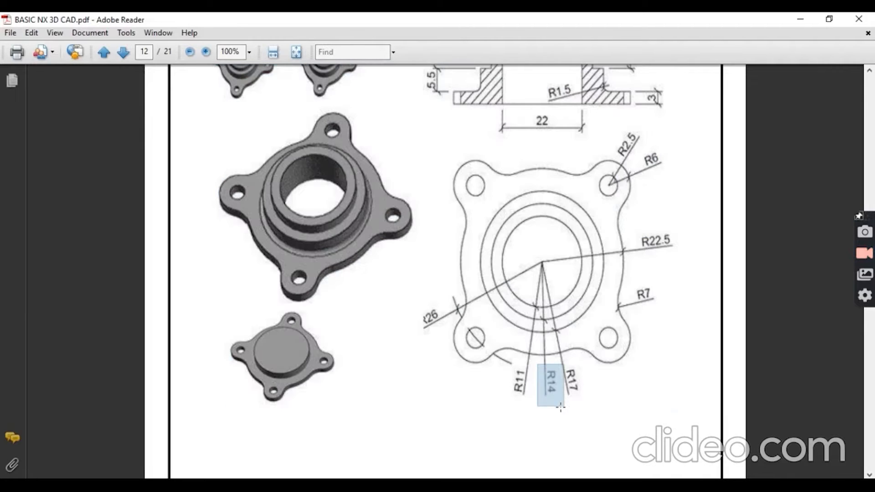
key("alt+Tab")
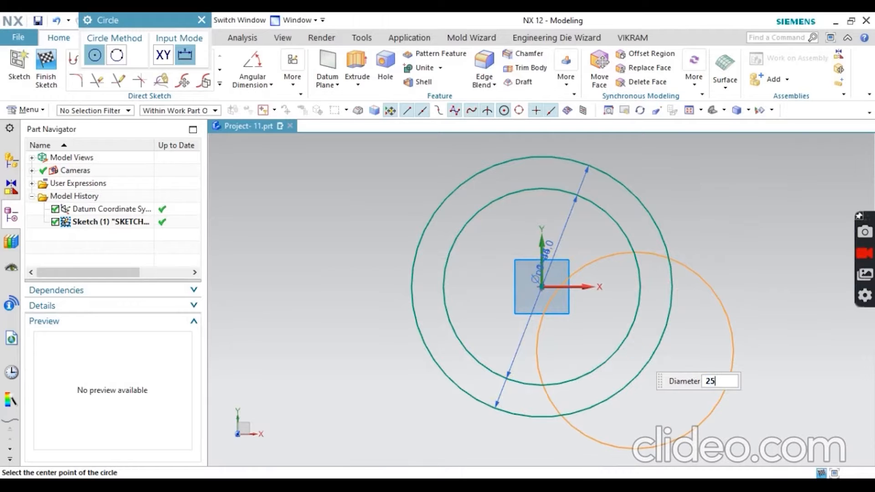
key("Tab")
type("28")
key("Tab")
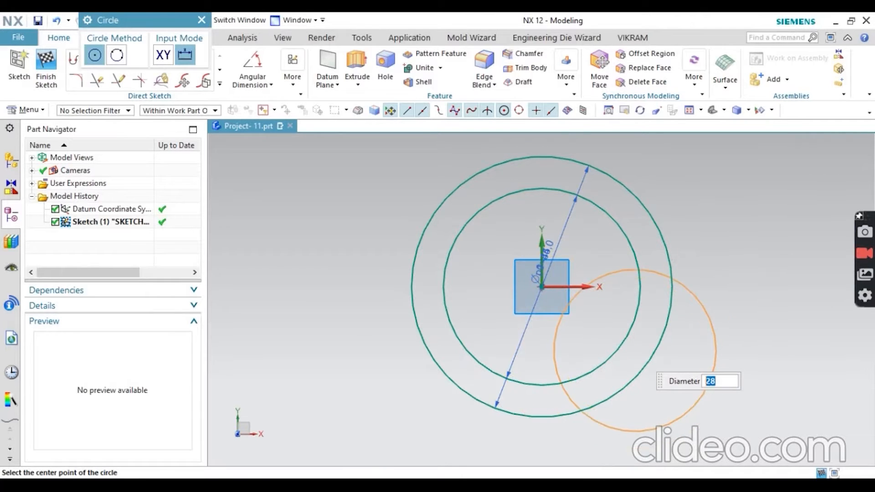
left_click(542, 286)
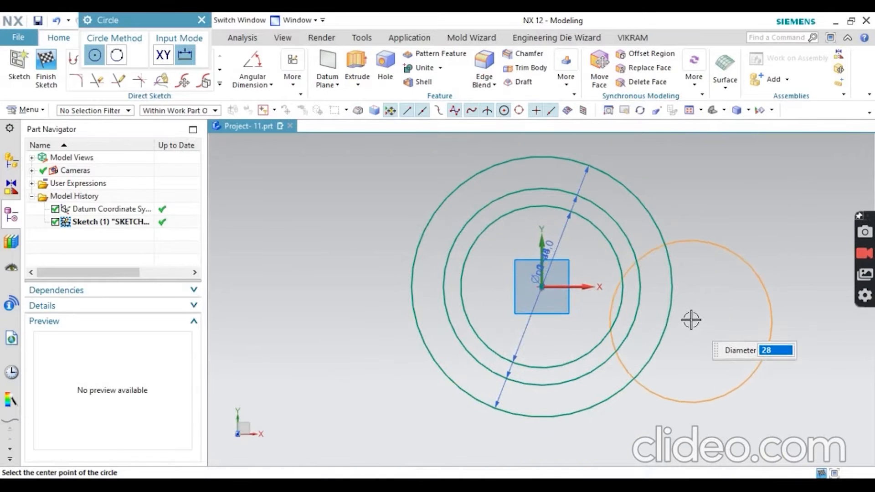
Step: Add a 22 mm diameter circle centred on the origin and finish the sketch
type("2")
key("Return")
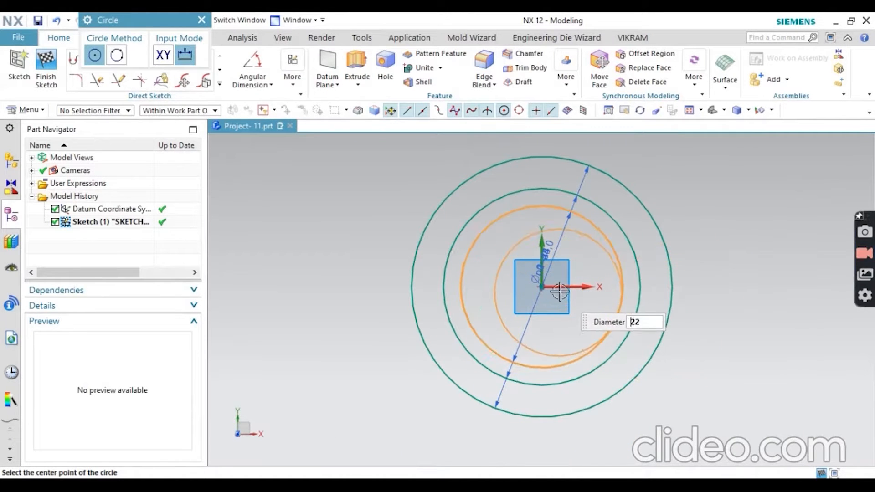
left_click(542, 288)
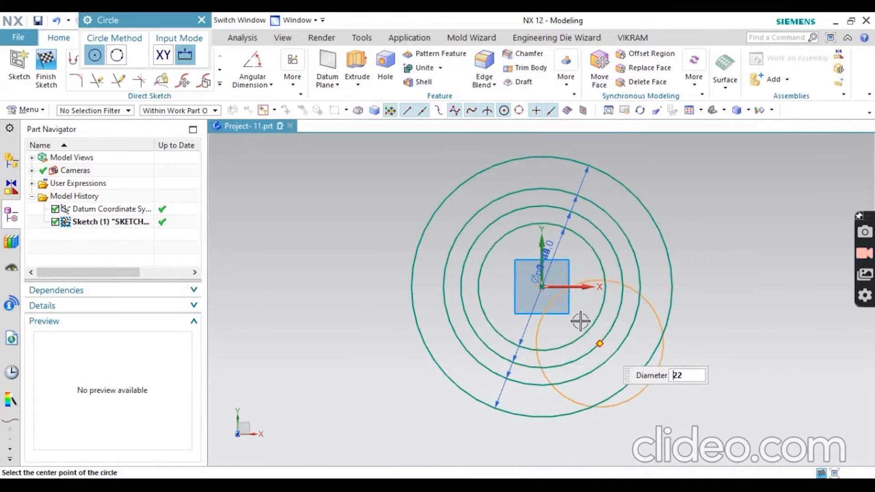
scroll(520, 296, "down", 2)
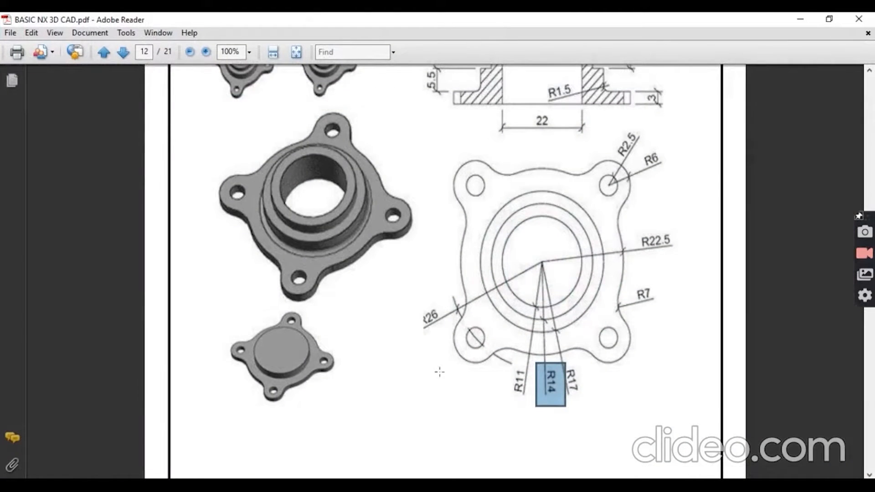
scroll(424, 366, "down", 3)
scroll(405, 358, "up", 2)
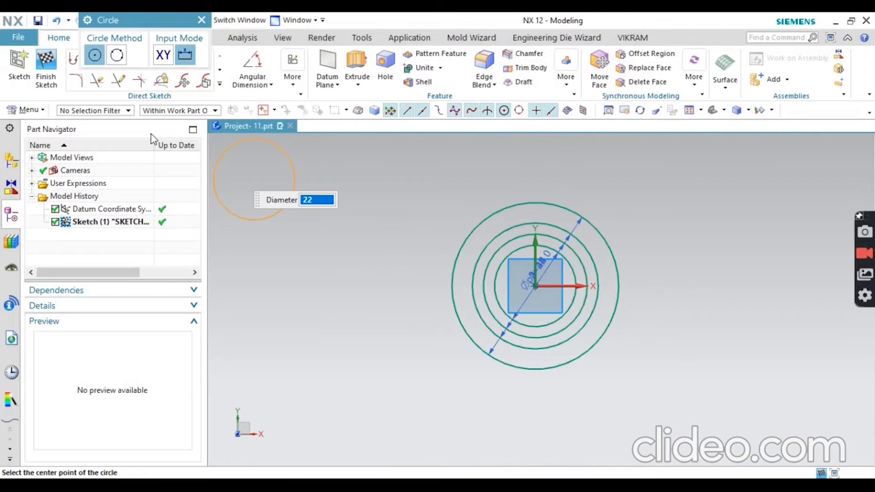
left_click(46, 64)
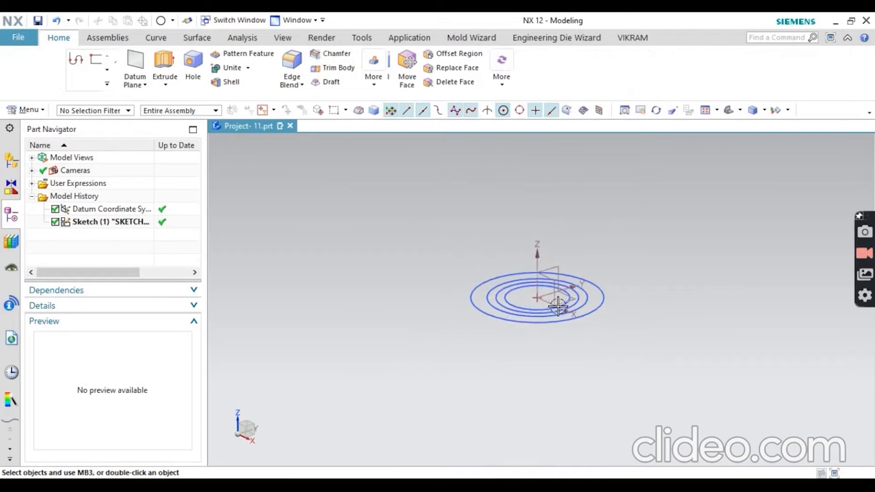
Step: Extrude only the outermost circle as a single curve, downward by the 3 mm flange thickness given in the PDF drawing
scroll(562, 292, "up", 2)
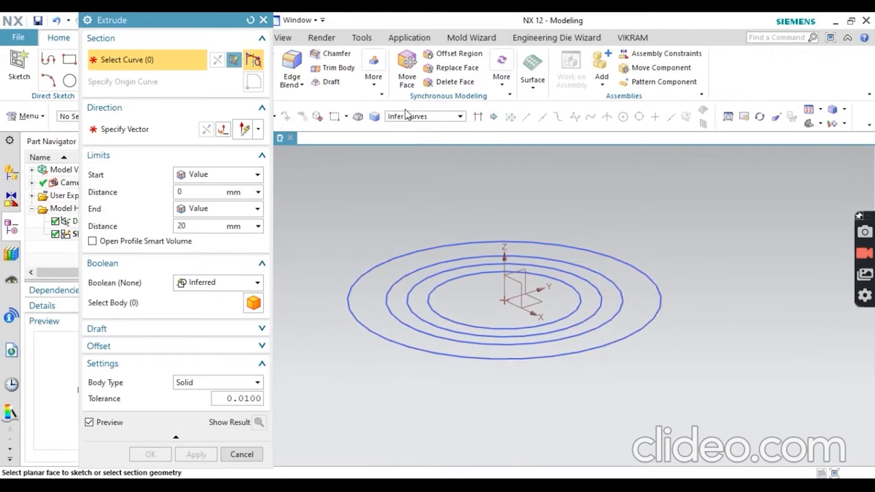
left_click(407, 114)
left_click(408, 132)
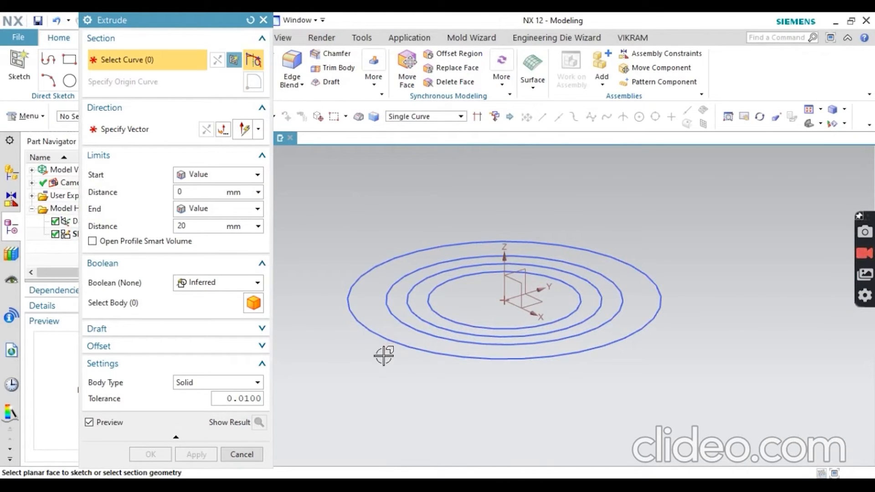
left_click(373, 331)
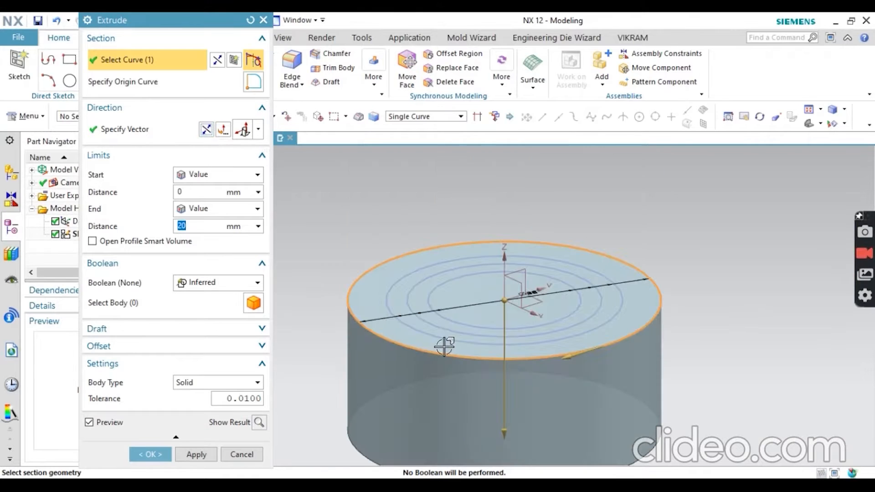
key("alt+Tab")
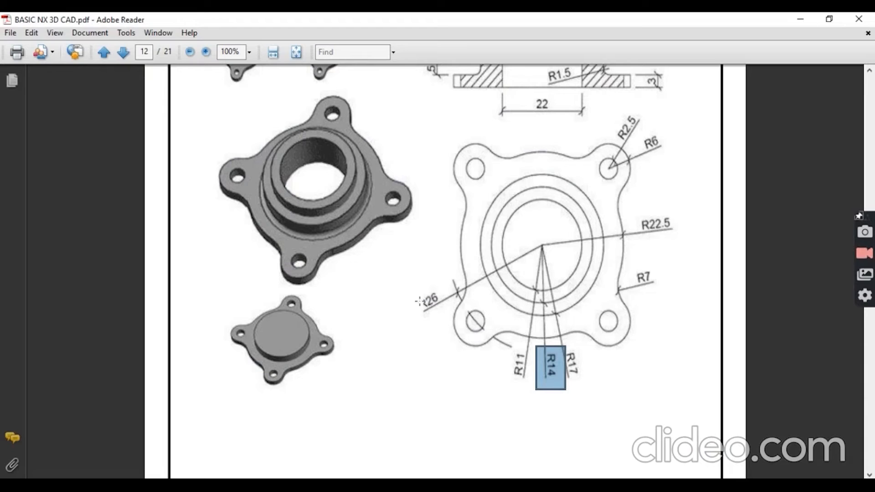
scroll(349, 307, "up", 5)
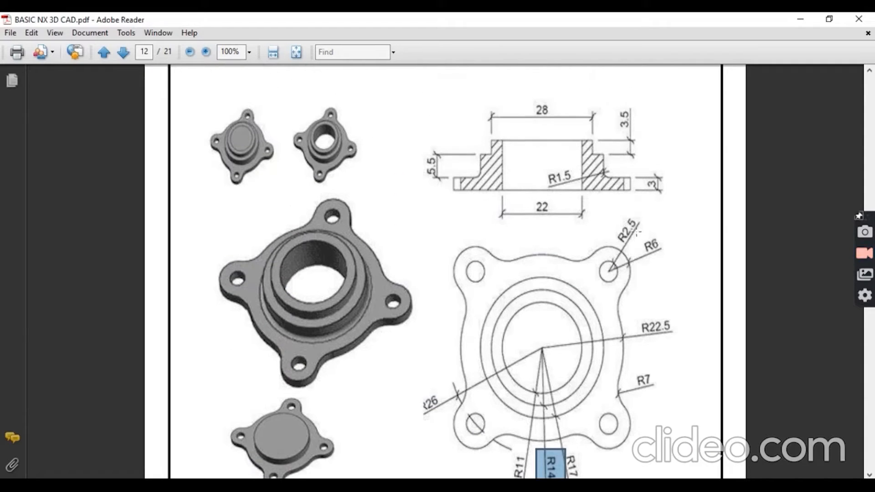
left_click_drag(631, 161, 679, 211)
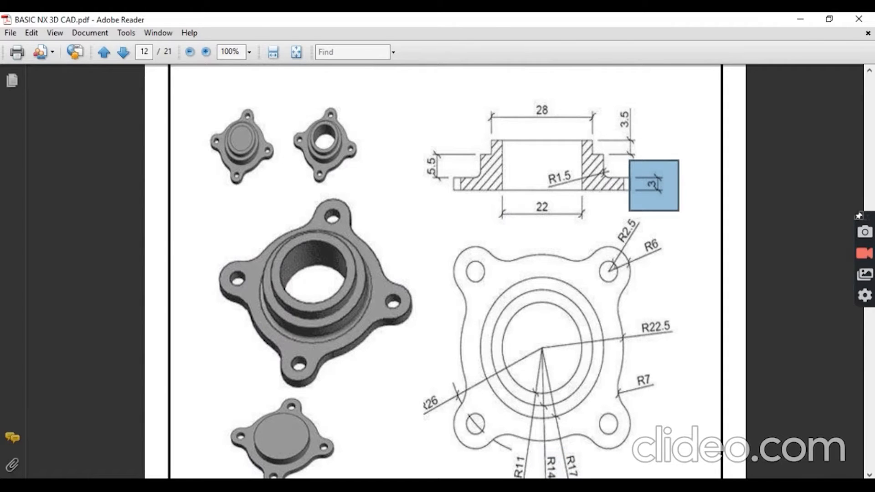
key("alt+Tab")
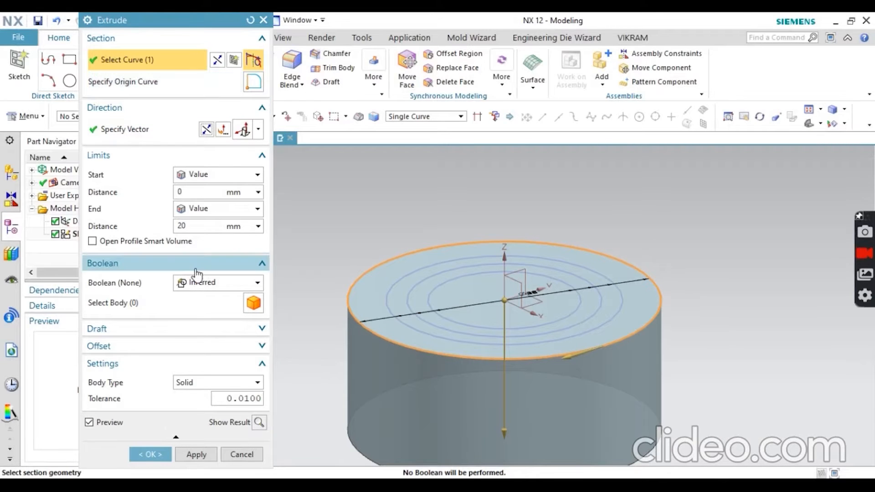
double_click(191, 227)
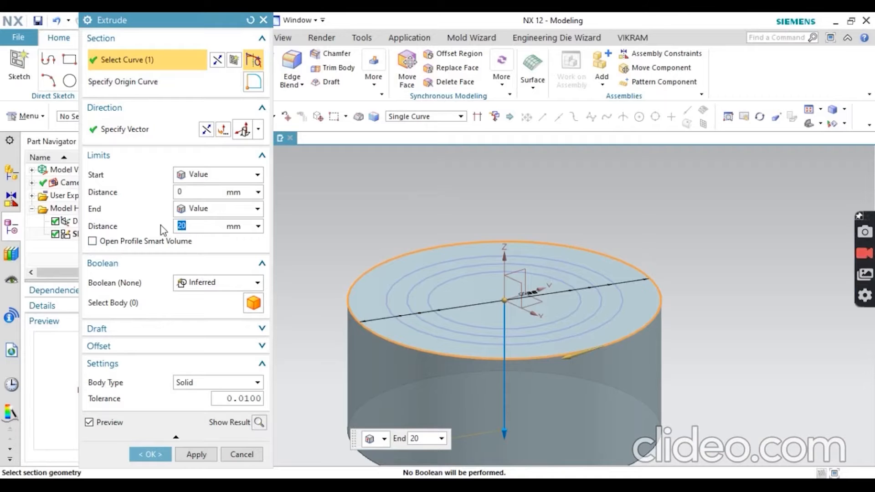
type("5")
left_click(155, 455)
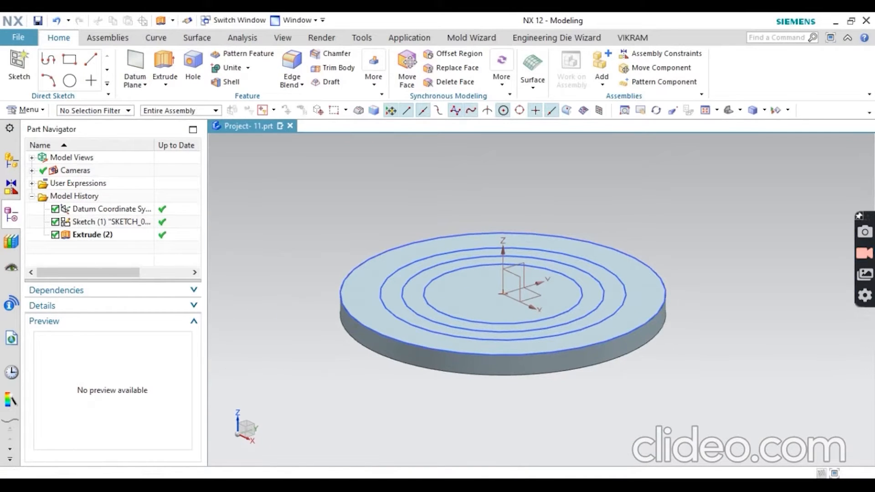
Step: Switch to the Adobe Reader drawing and look up the R17 boss circle and the height of its step above the flange
key("alt+Tab")
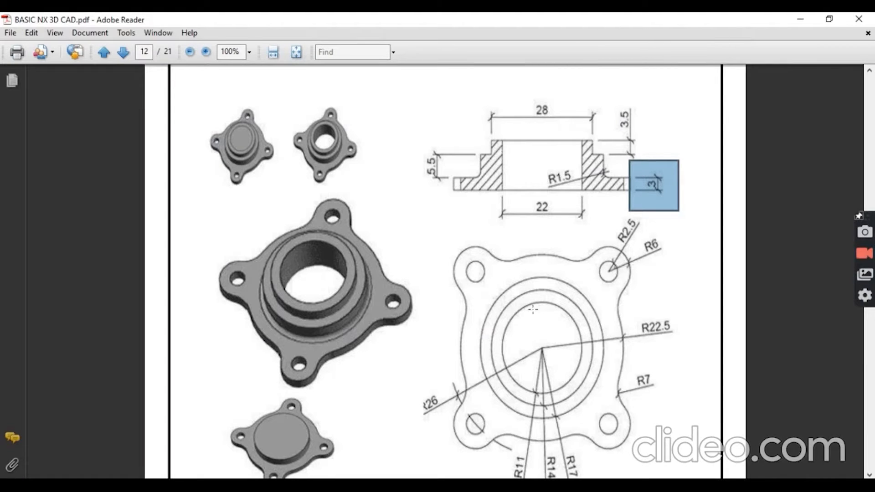
scroll(546, 419, "down", 2)
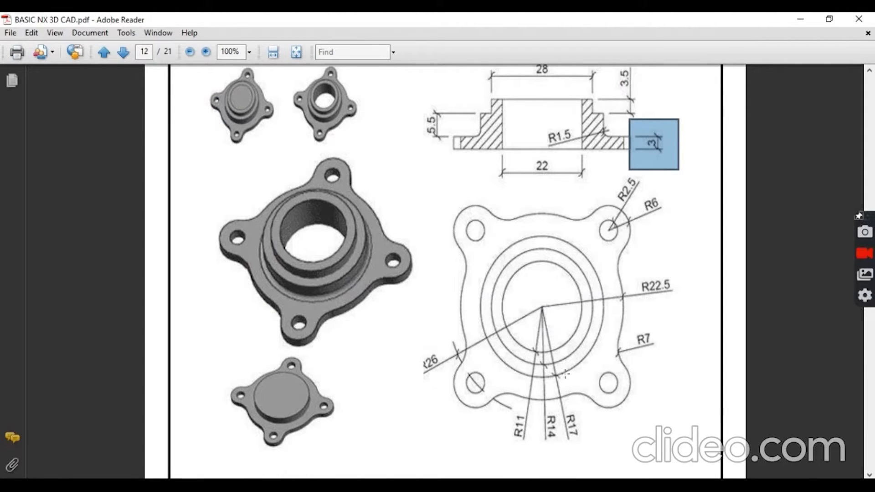
left_click_drag(565, 403, 577, 456)
scroll(549, 154, "up", 1)
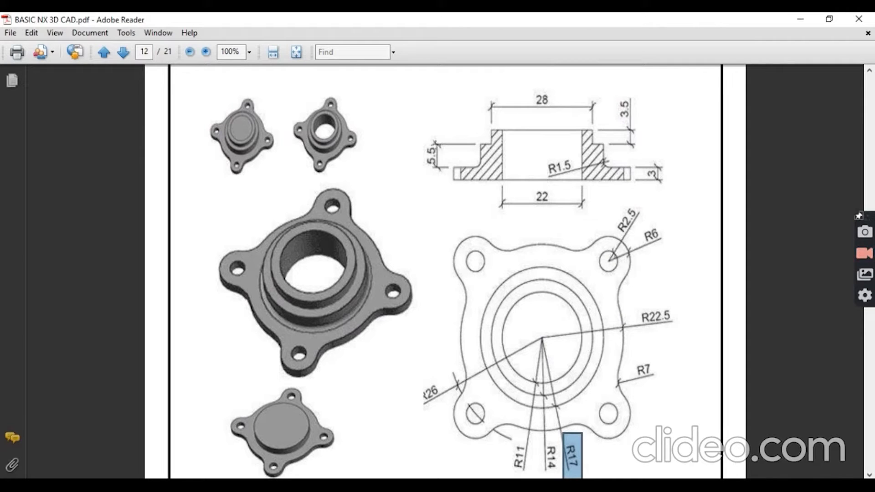
left_click_drag(429, 148, 456, 344)
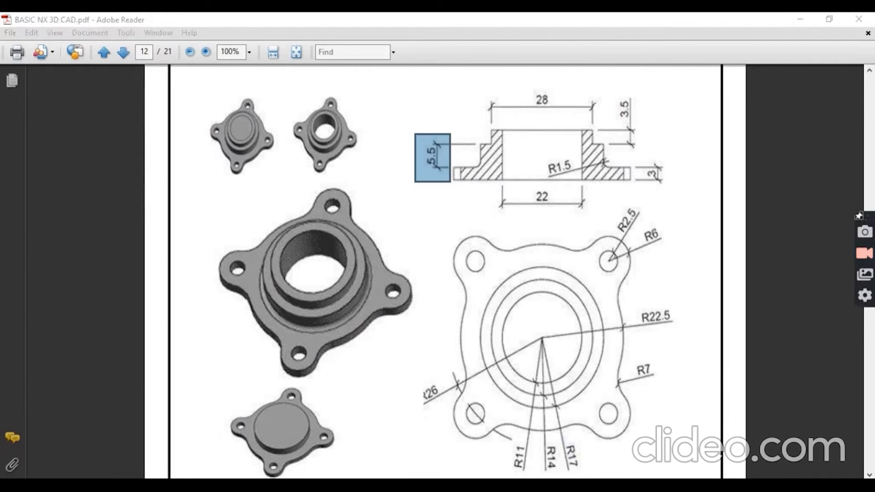
key("alt+Tab")
Step: Extrude the 34 mm diameter circle upward by 5.5 mm in NX, uniting it with the flange
left_click(180, 78)
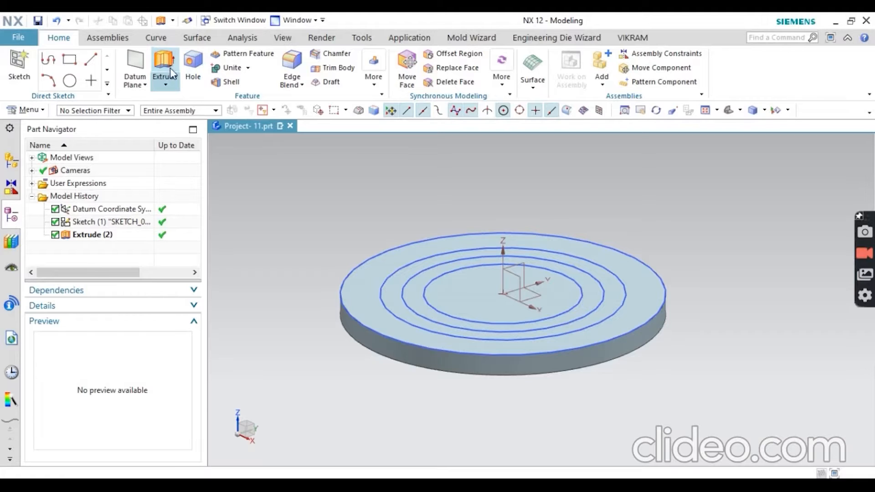
left_click(394, 285)
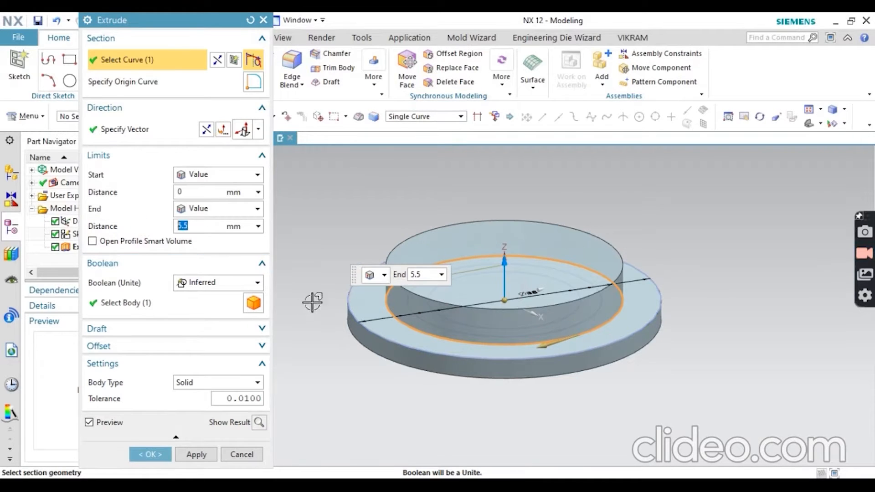
left_click(258, 423)
left_click(207, 454)
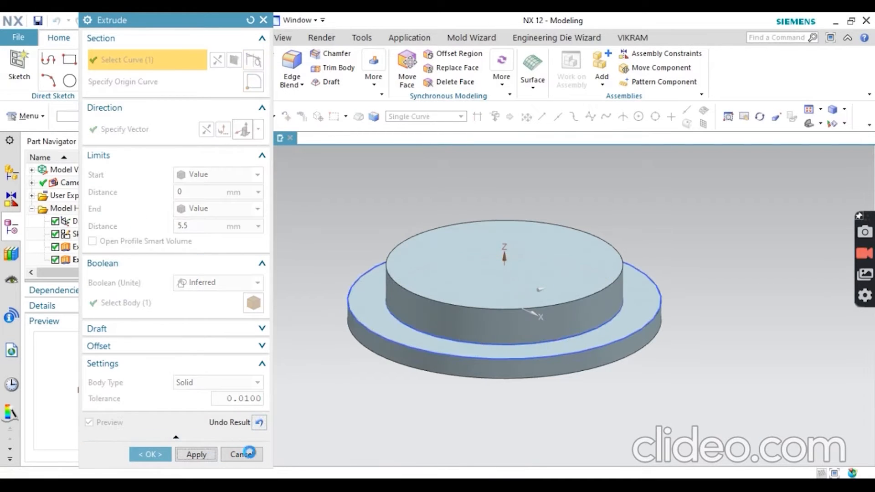
left_click(242, 454)
Step: Look up the R14 circle and the height of the upper boss step in the Adobe Reader drawing
key("alt+Tab")
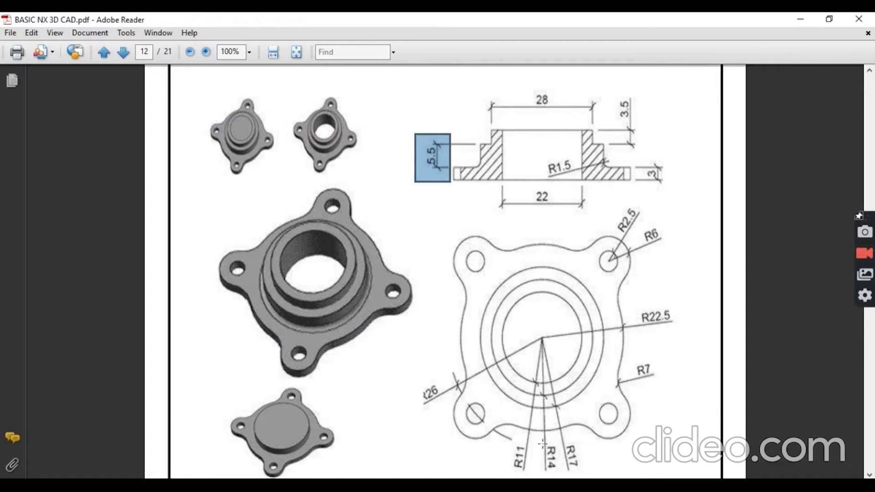
left_click_drag(538, 442, 560, 474)
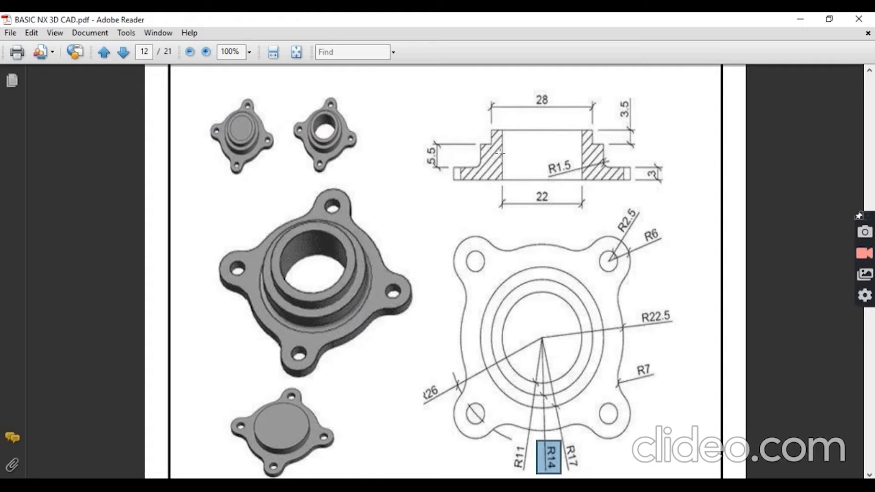
left_click_drag(613, 91, 644, 127)
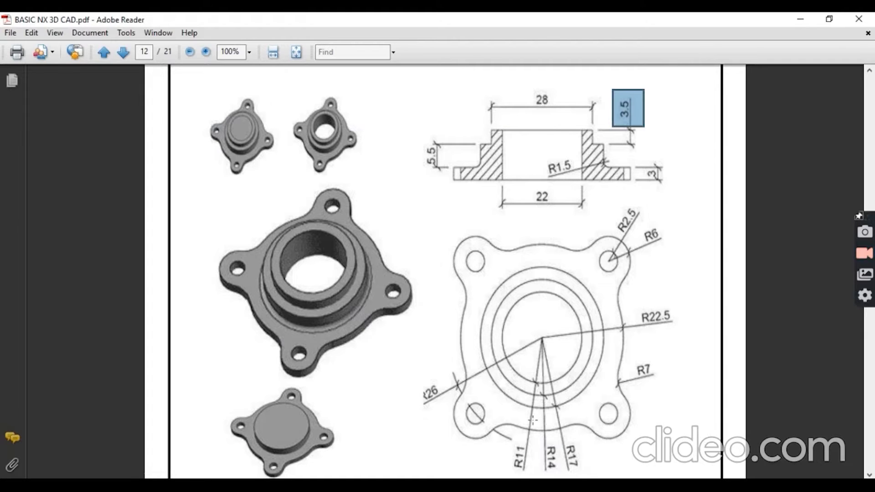
key("alt+Tab")
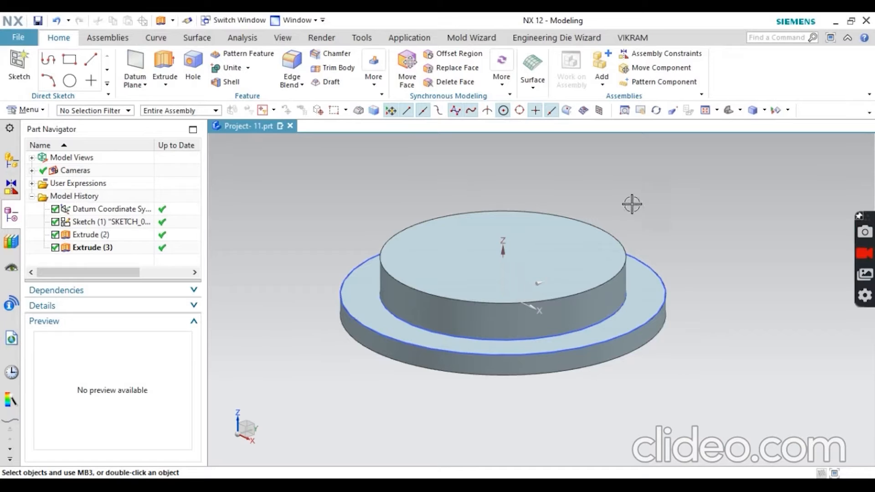
Step: Display the NX model in Static Wireframe so that the inner sketch circles can be selected
left_click(740, 111)
left_click(698, 184)
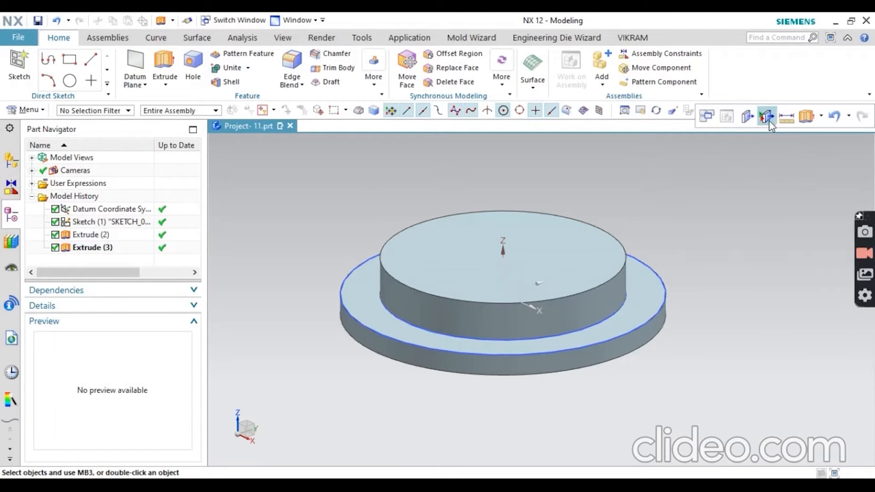
left_click(765, 110)
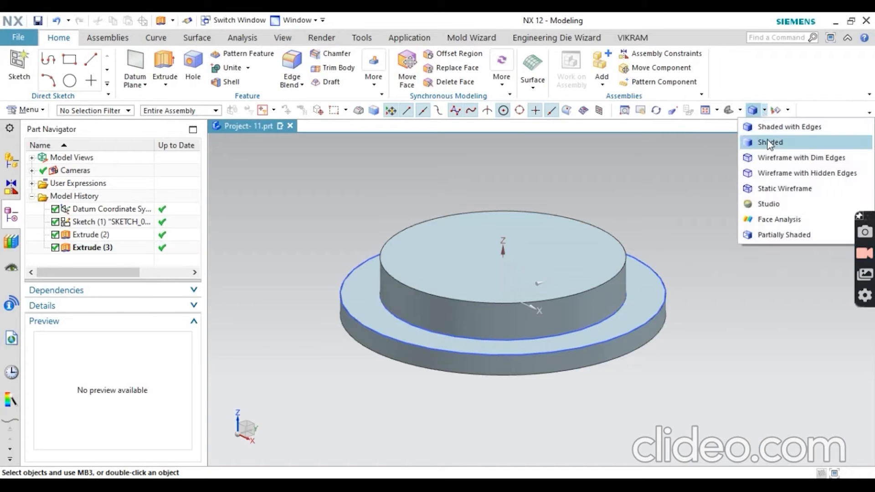
left_click(775, 189)
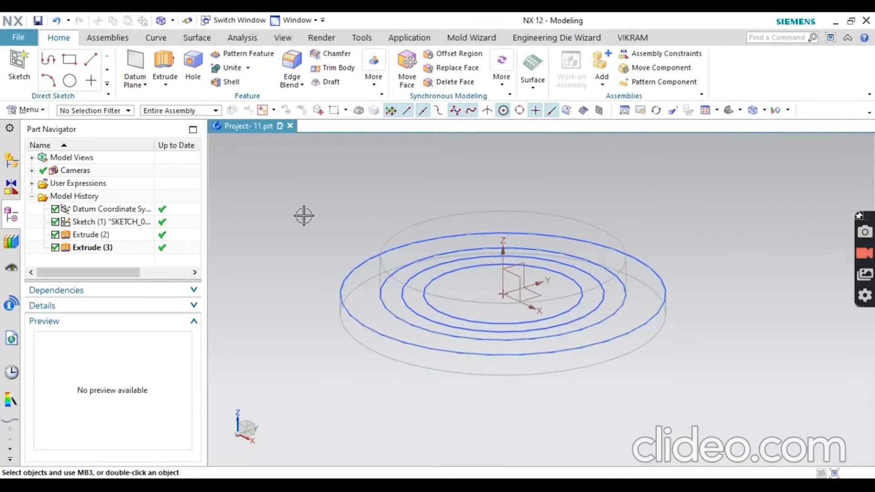
Step: Extrude the 28 mm diameter circle upward by 5.5+3.5 mm, united with the body, and return the display to Shaded with Edges
left_click(165, 65)
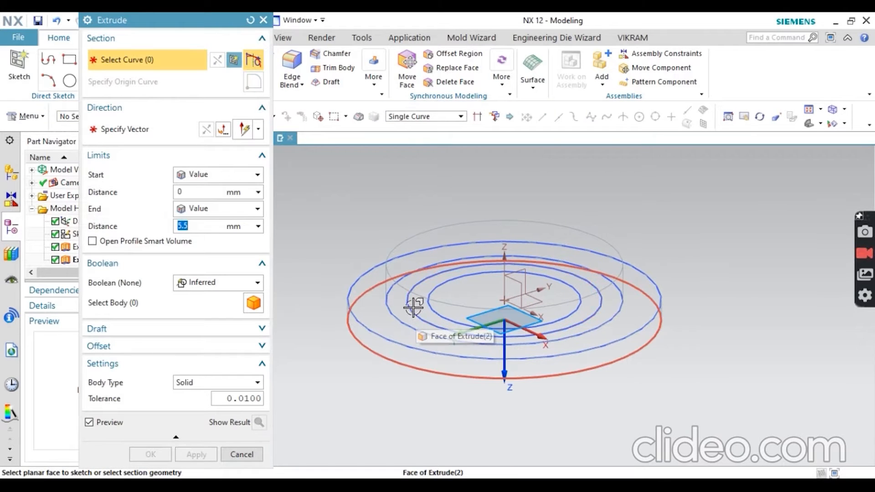
left_click(407, 302)
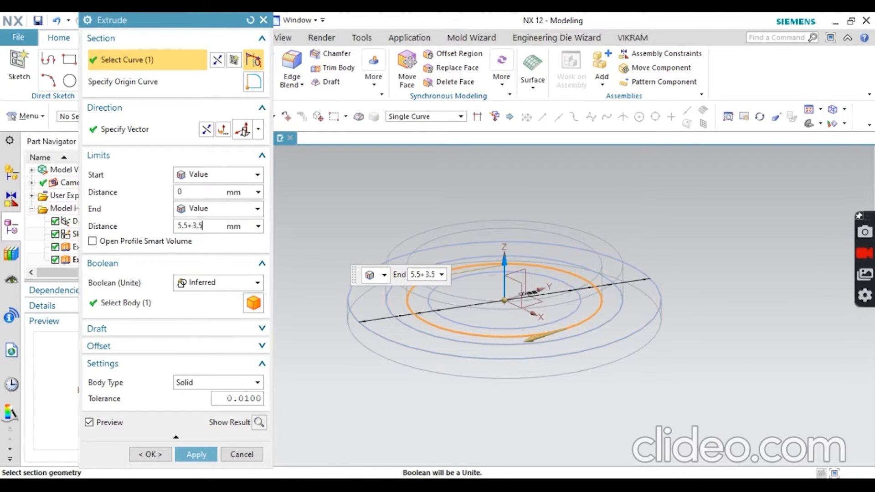
key("Return")
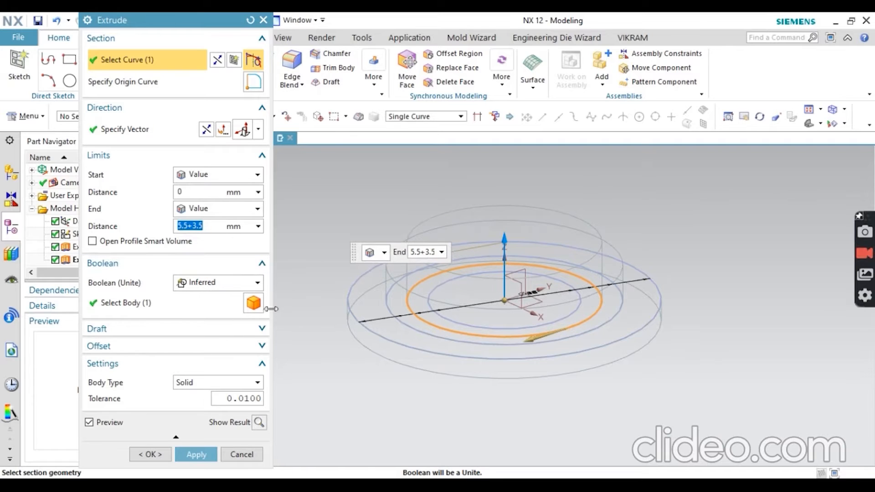
left_click(260, 423)
left_click(150, 455)
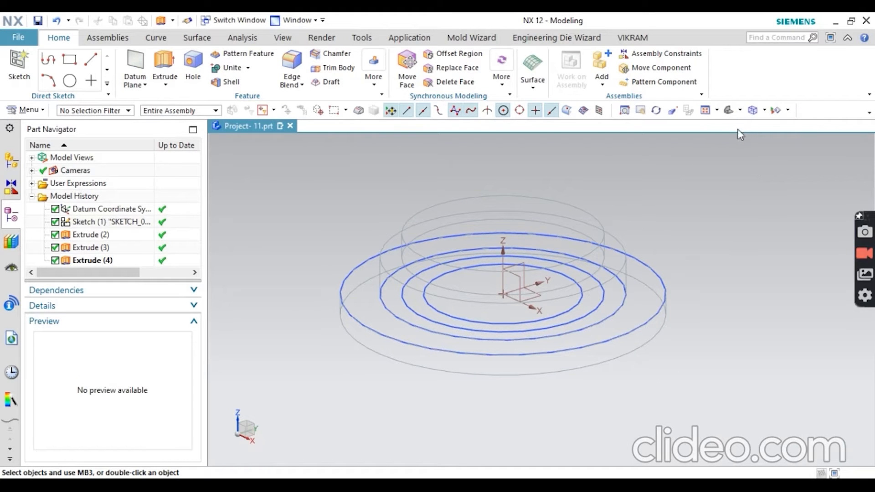
left_click(764, 110)
left_click(759, 126)
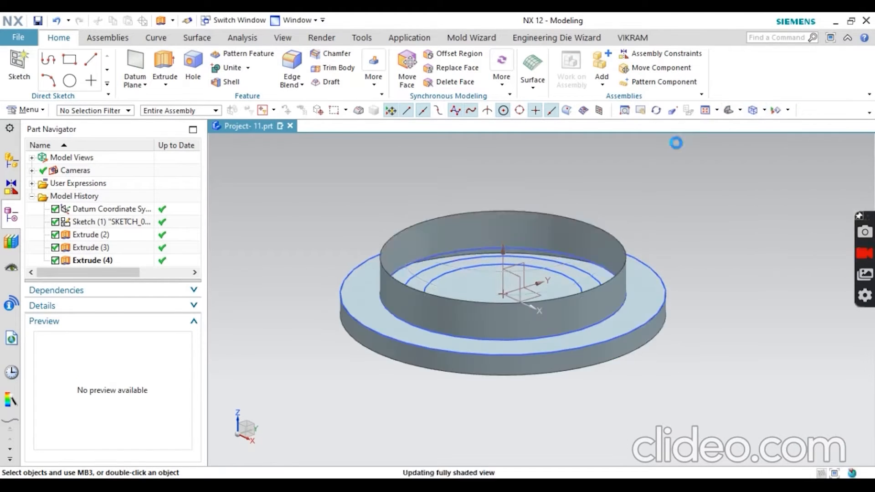
Step: Examine the central through bore and its diameter in the Adobe Reader section view, then return to NX
key("alt+Tab")
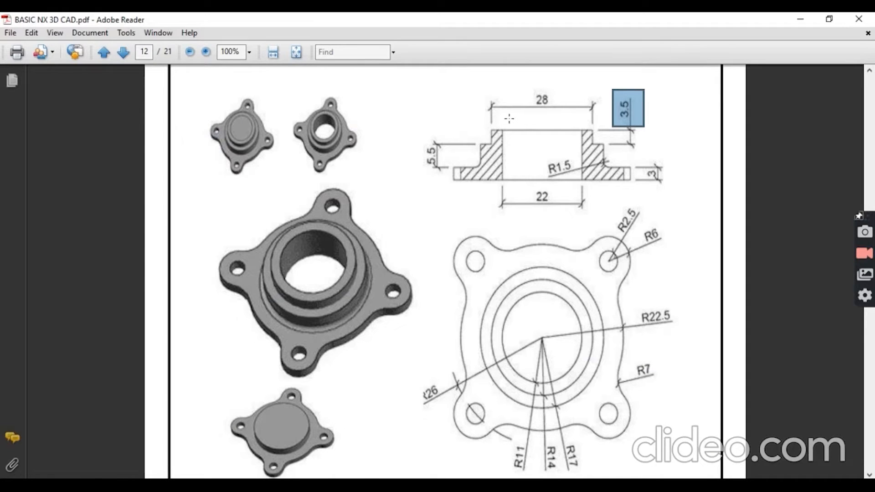
left_click_drag(509, 119, 575, 192)
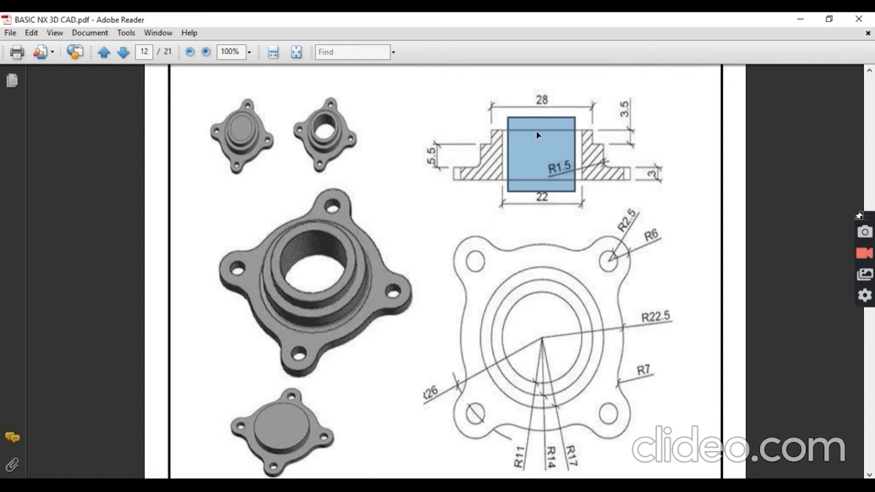
scroll(529, 278, "down", 1)
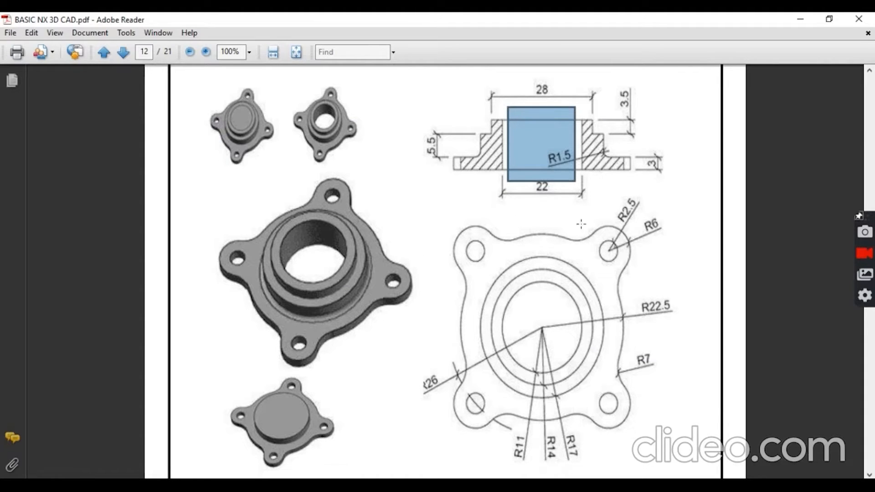
left_click(502, 220)
left_click(679, 203)
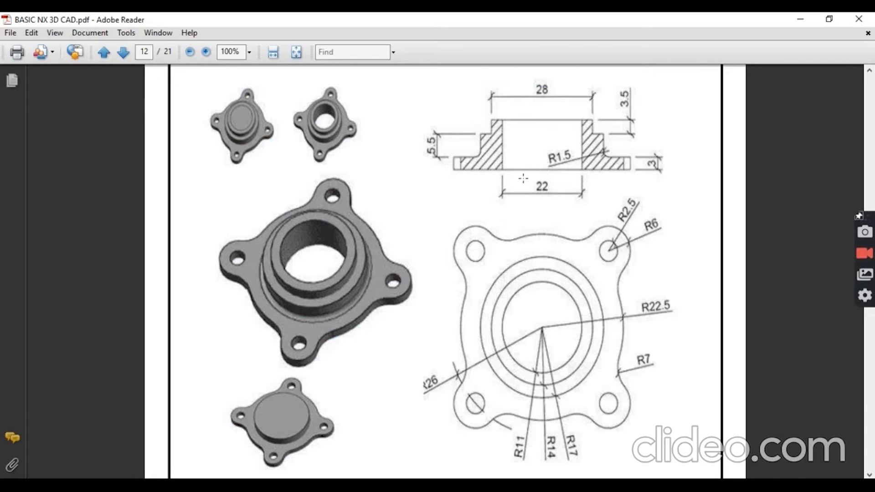
left_click_drag(521, 178, 566, 207)
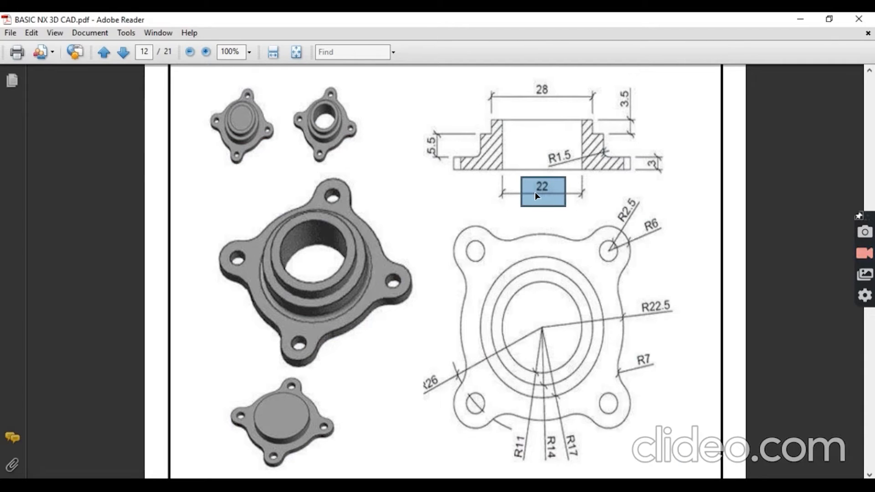
left_click(435, 485)
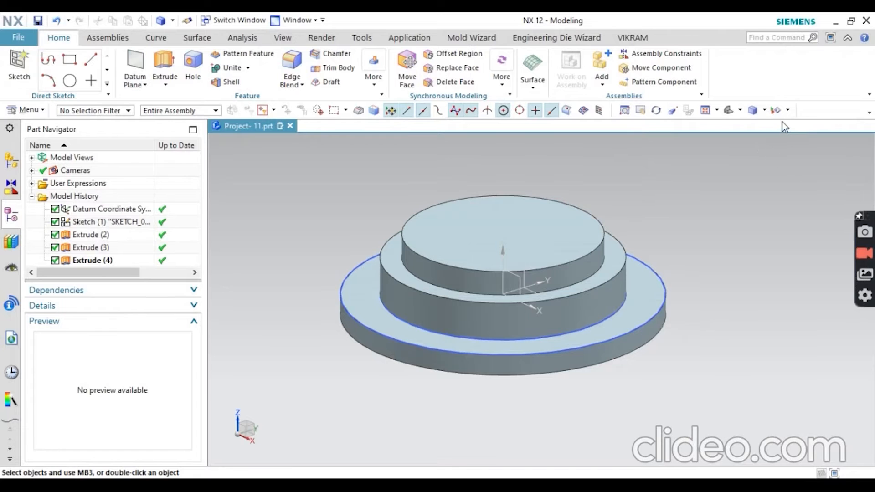
Step: Display the model in Static Wireframe and start extruding the innermost 22 mm circle, pulling its end upward to 20 mm
left_click(764, 110)
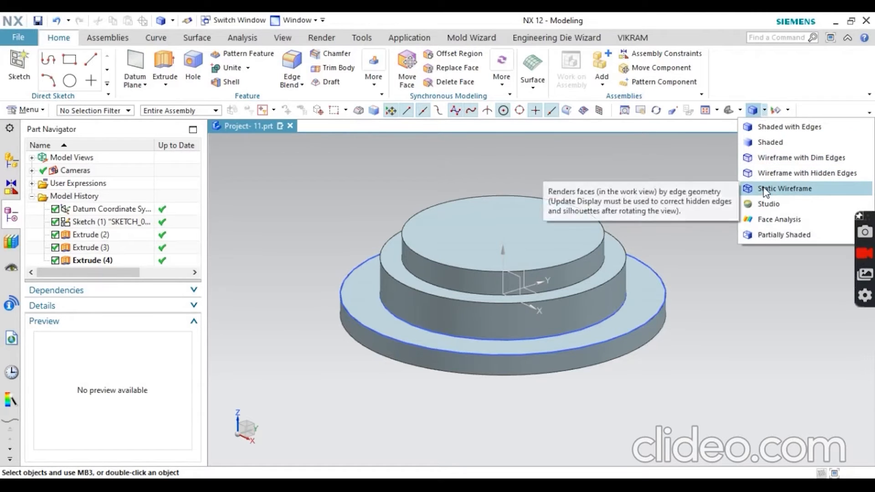
left_click(768, 188)
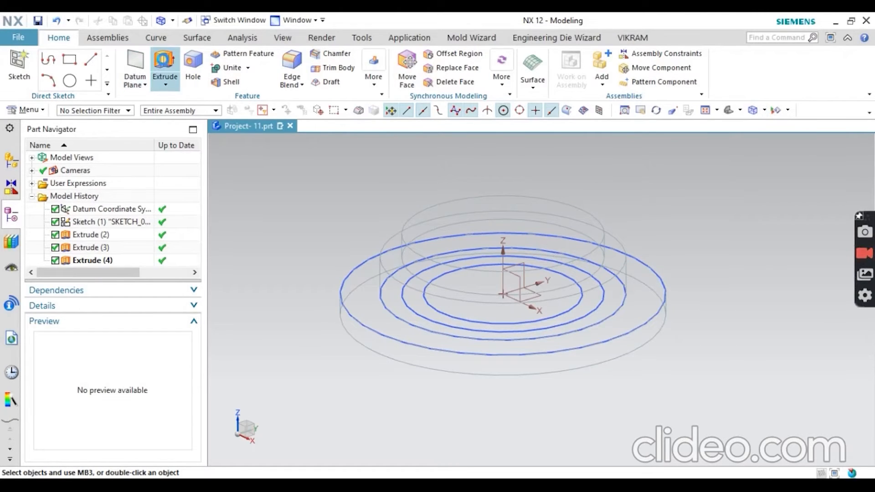
left_click(164, 61)
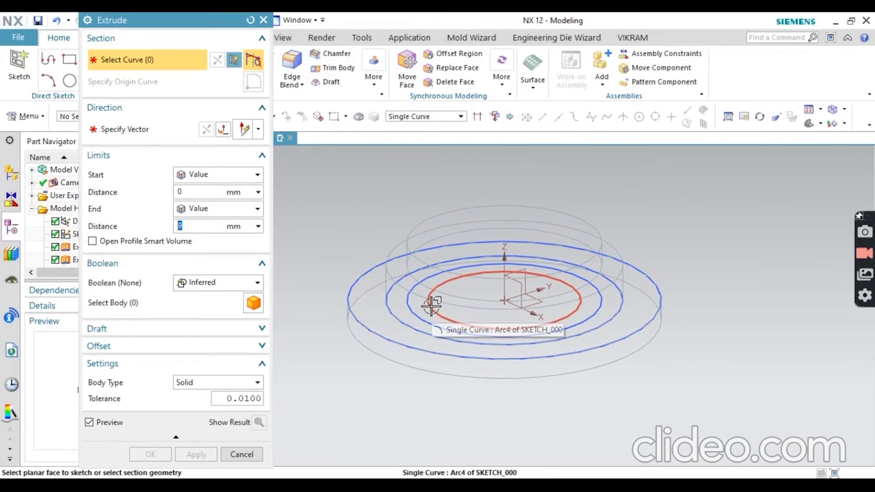
left_click(431, 306)
left_click(481, 341)
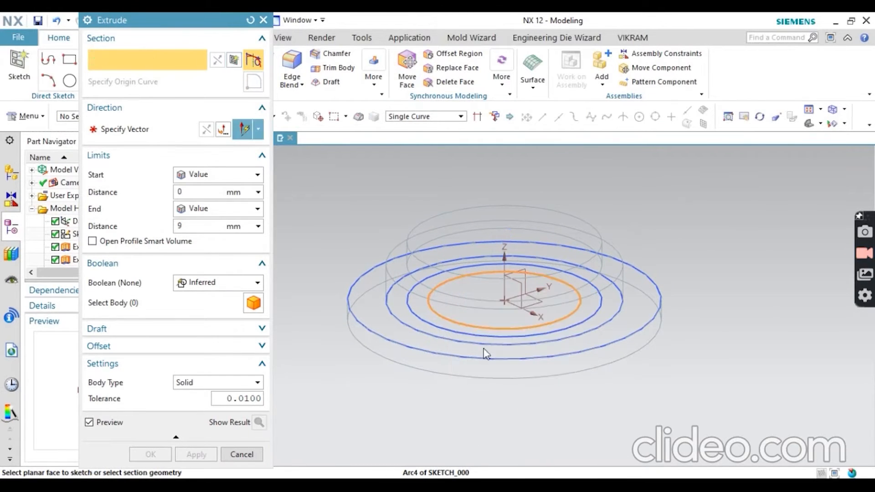
left_click_drag(504, 196, 493, 167)
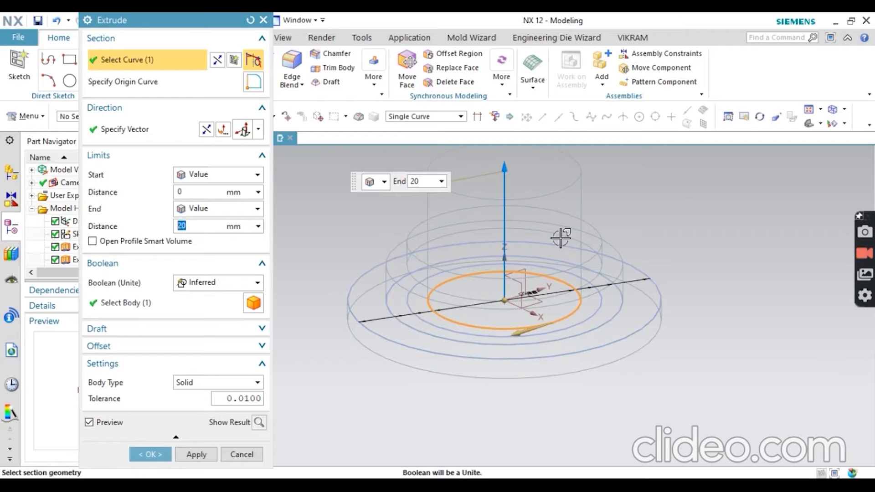
Step: Set both the end and start limits of the 22 mm circle's extrusion to Until Next
left_click(214, 209)
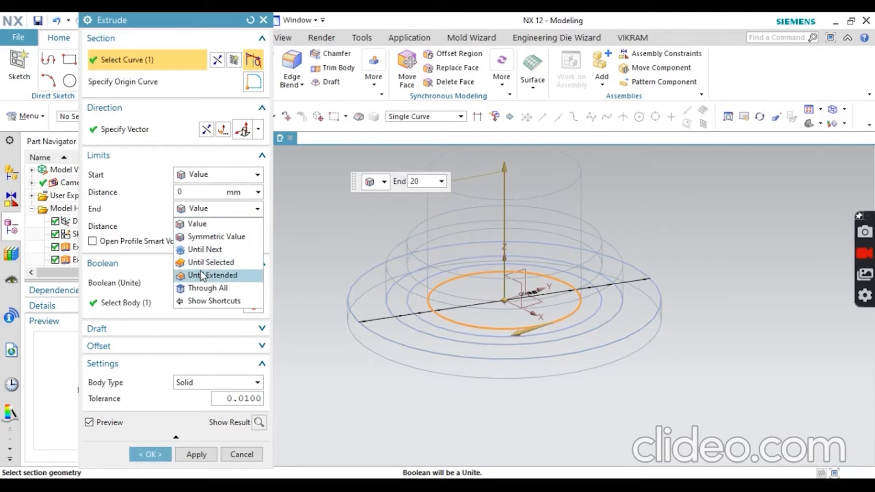
left_click(196, 248)
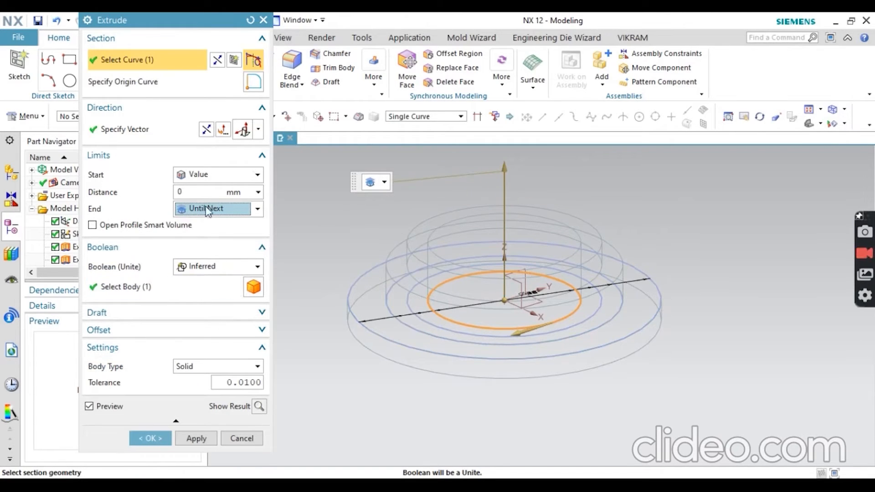
left_click(202, 177)
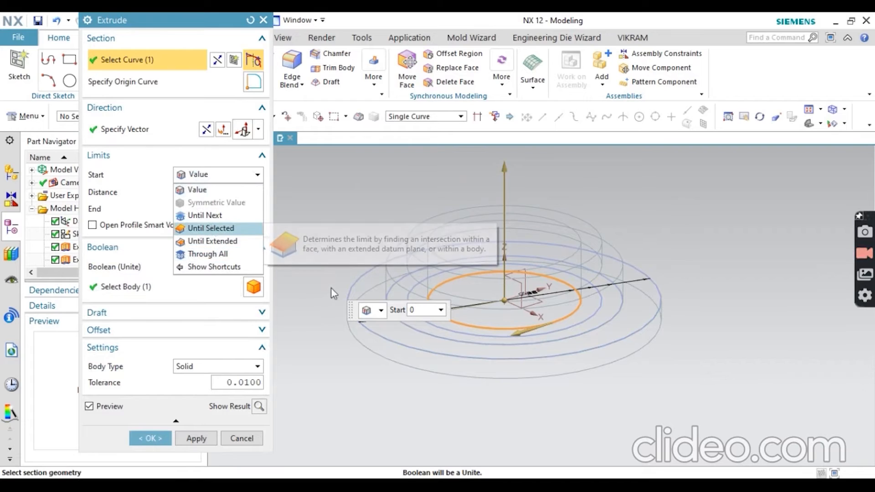
left_click(205, 215)
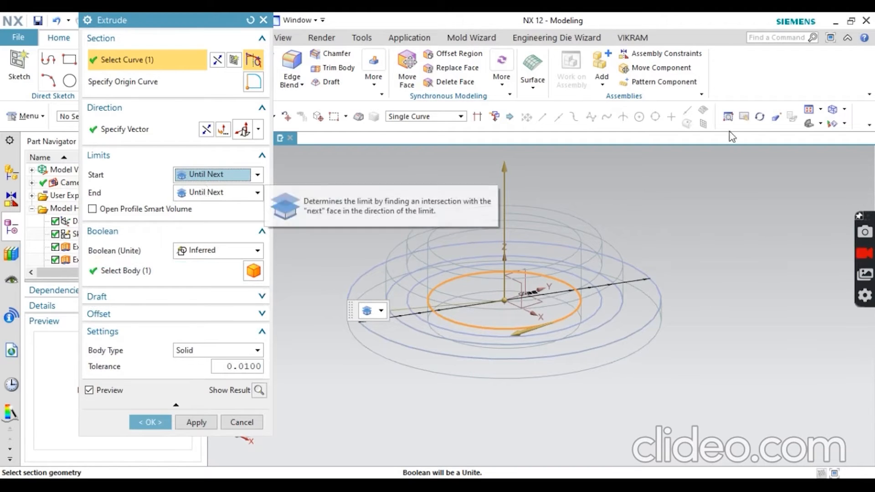
Step: Return the display to Shaded with Edges and finish extruding the 22 mm circle as a Subtract from the body
left_click(820, 124)
left_click(843, 110)
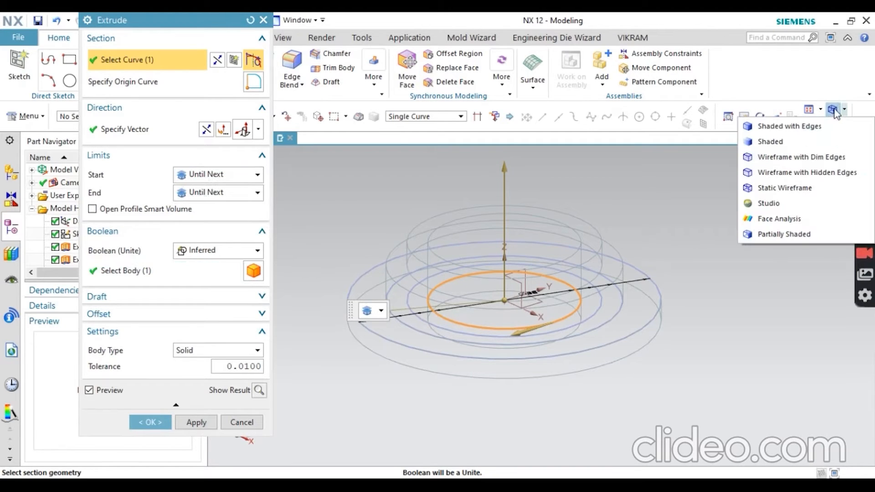
left_click(771, 131)
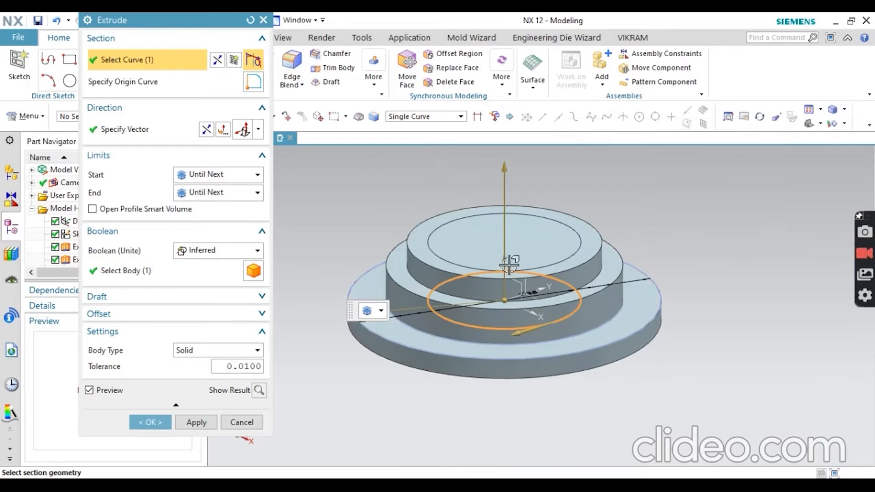
left_click(192, 255)
left_click(201, 289)
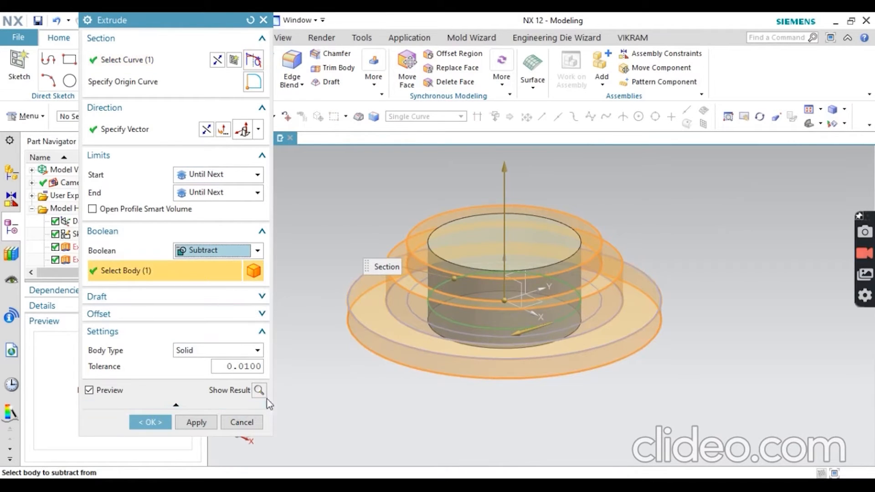
left_click(150, 422)
middle_click_drag(387, 302, 460, 328)
left_click(729, 110)
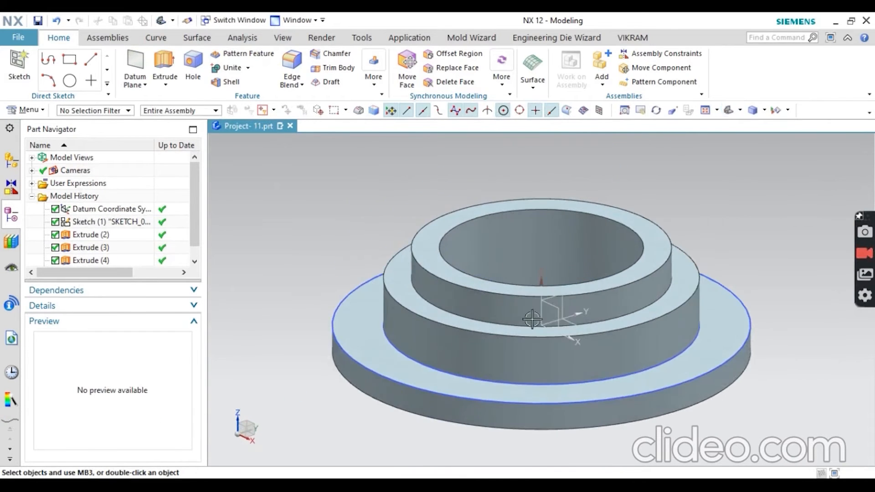
Step: Examine the lug radii and the lug-centre circle radius in the Adobe Reader drawing, then return to NX
key("alt+Tab")
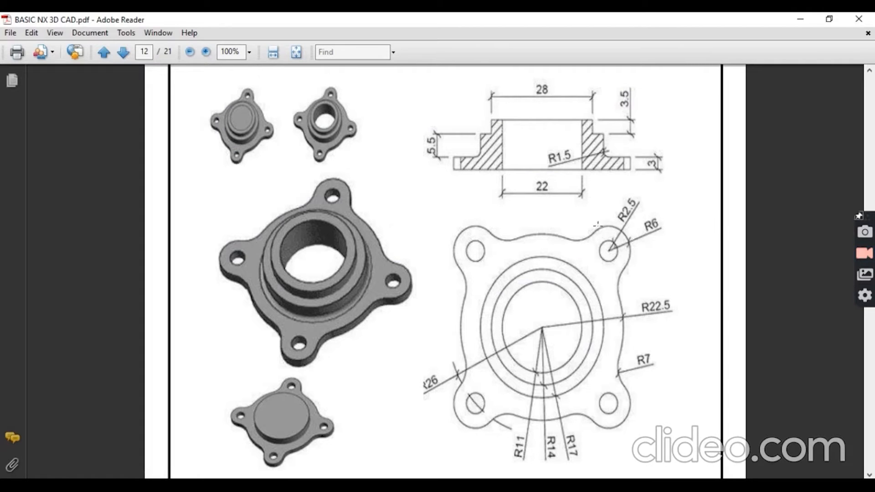
left_click_drag(587, 203, 651, 283)
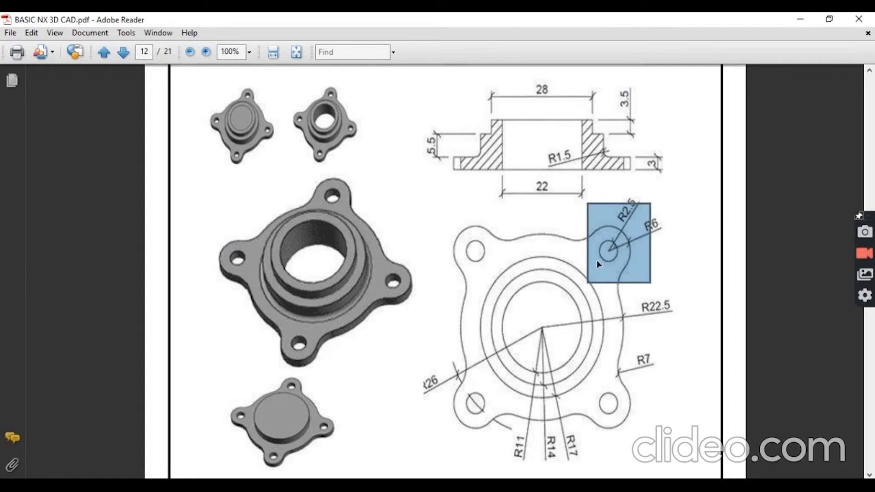
left_click(414, 380)
left_click(415, 380)
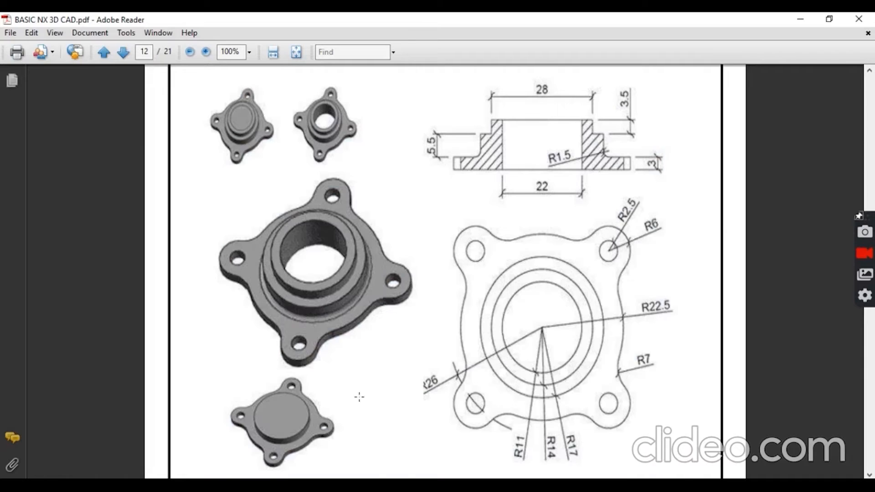
left_click_drag(448, 407, 449, 408)
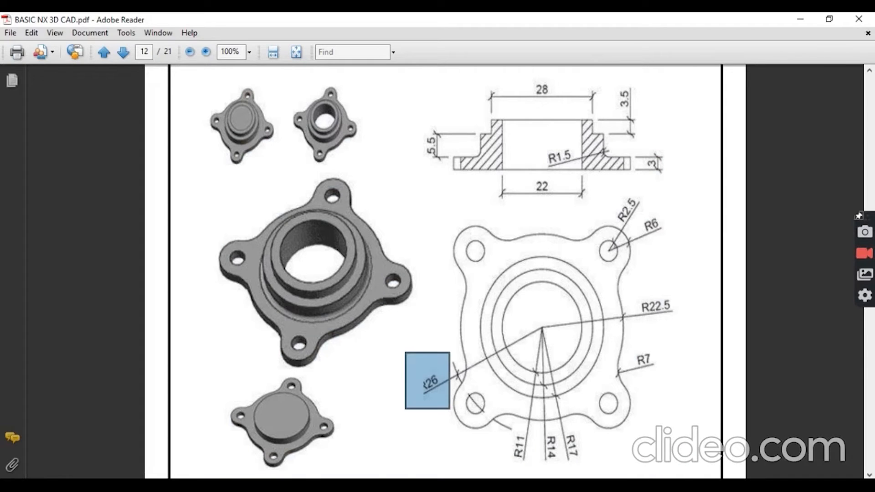
left_click(496, 486)
Step: Start a sketch on the flange's upper face, draw a 52 mm diameter circle centred on the origin and convert it to reference
left_click(21, 90)
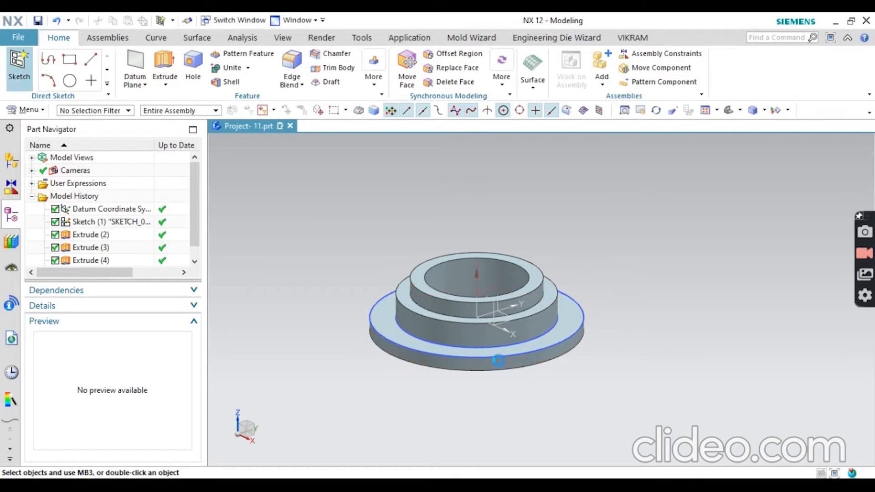
left_click(566, 329)
left_click(196, 182)
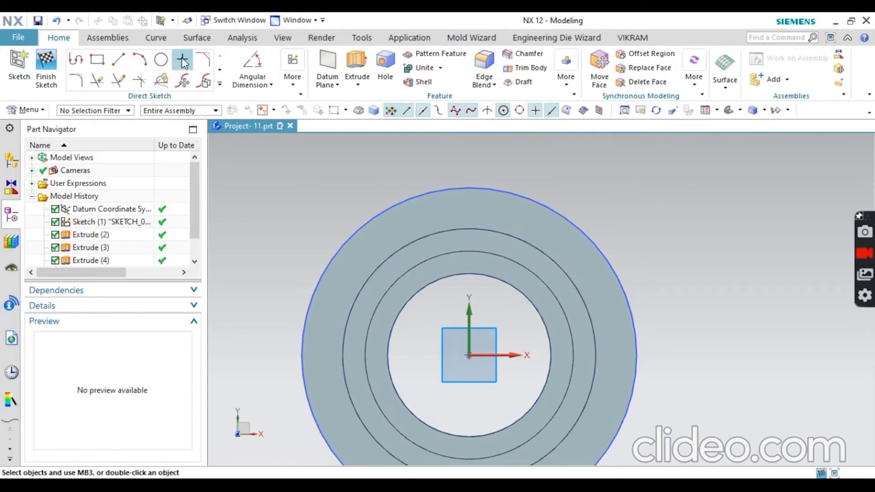
left_click(468, 355)
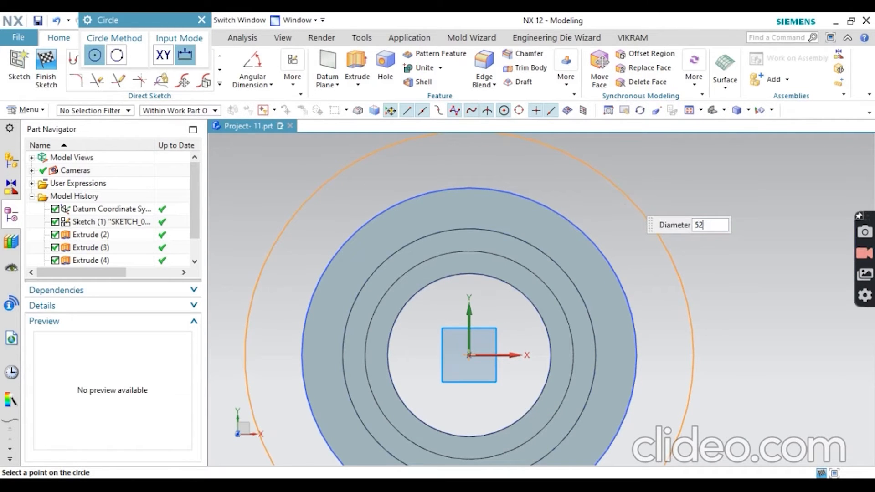
key("Return")
key("Escape")
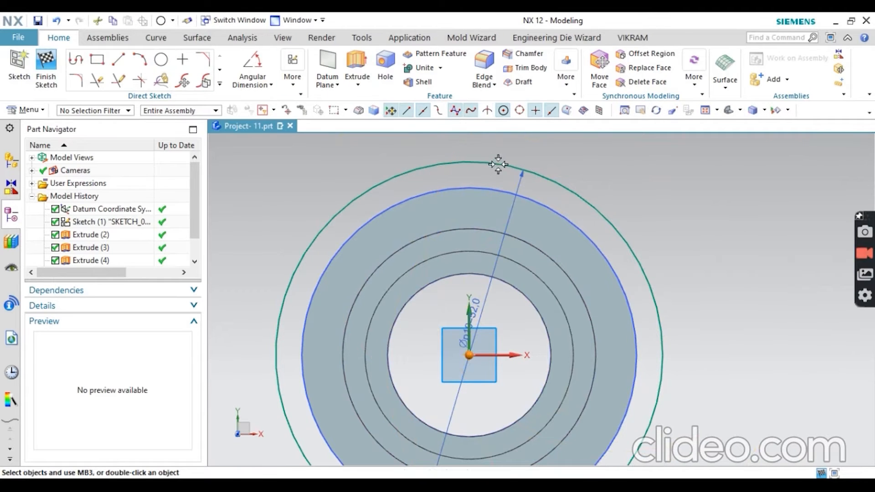
left_click(456, 157)
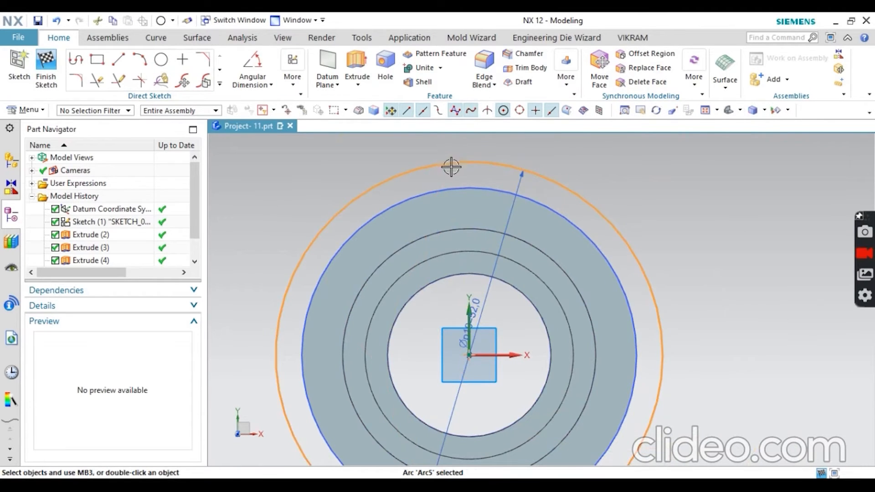
left_click(500, 141)
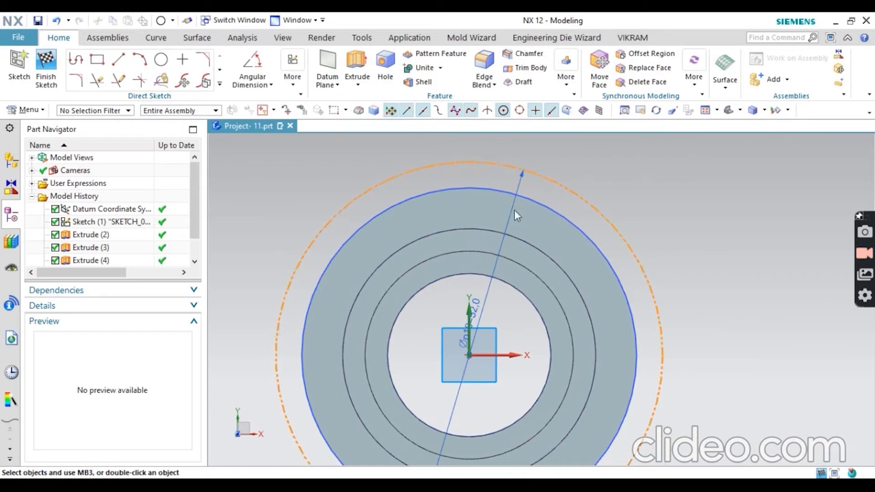
Step: Draw a 34.5 mm line from the origin at 45 degrees and convert it to a reference line
left_click(118, 58)
left_click(469, 355)
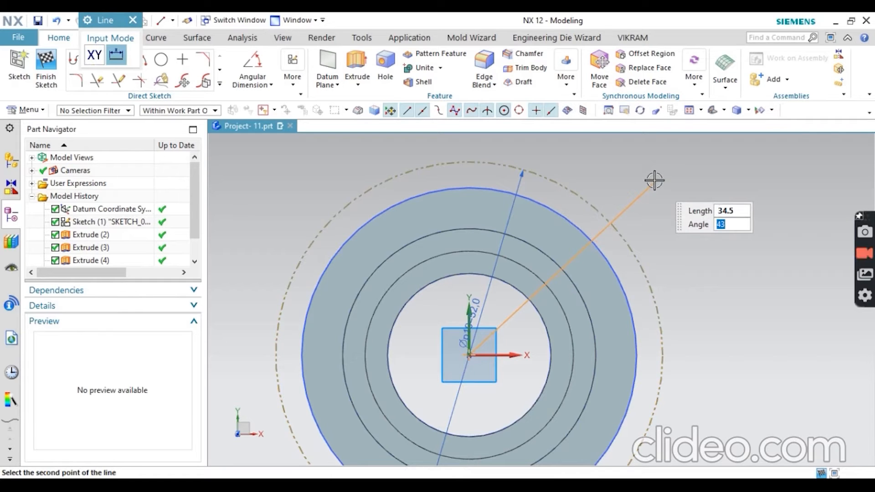
key("Return")
key("Escape")
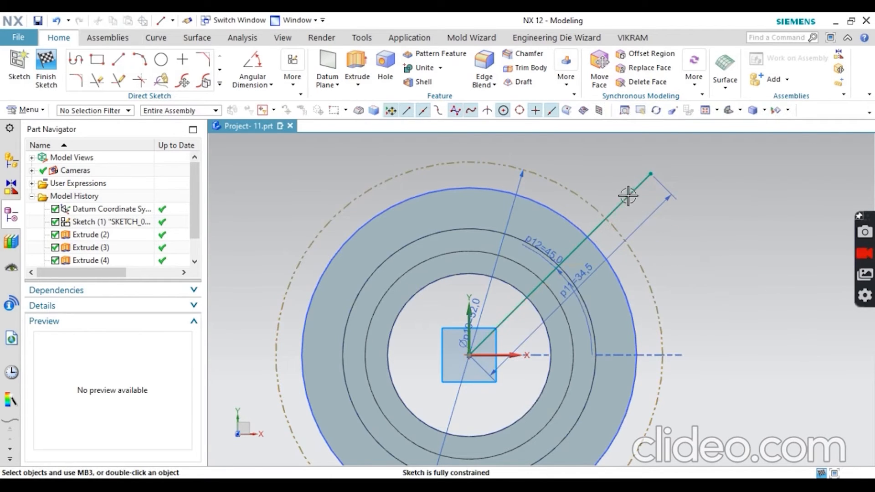
left_click(628, 195)
left_click(666, 154)
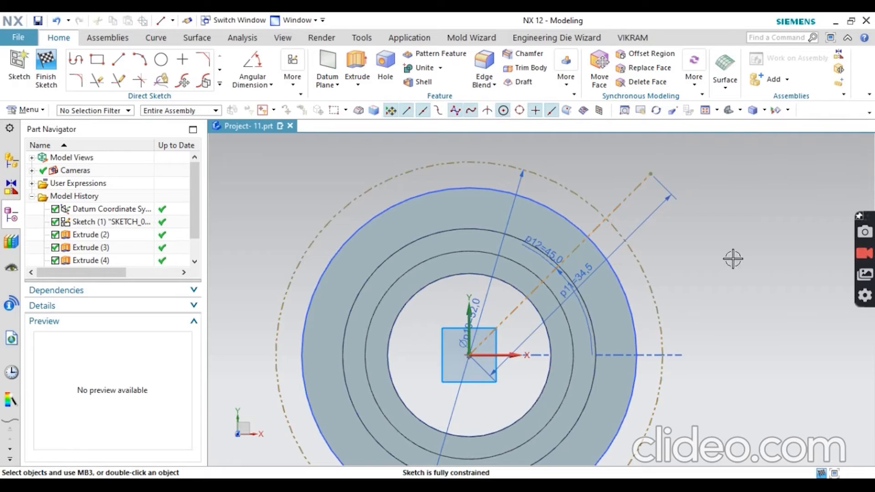
Step: Draw concentric 12 mm and 5 mm diameter circles where the 45-degree reference line crosses the 52 mm reference circle
left_click(166, 58)
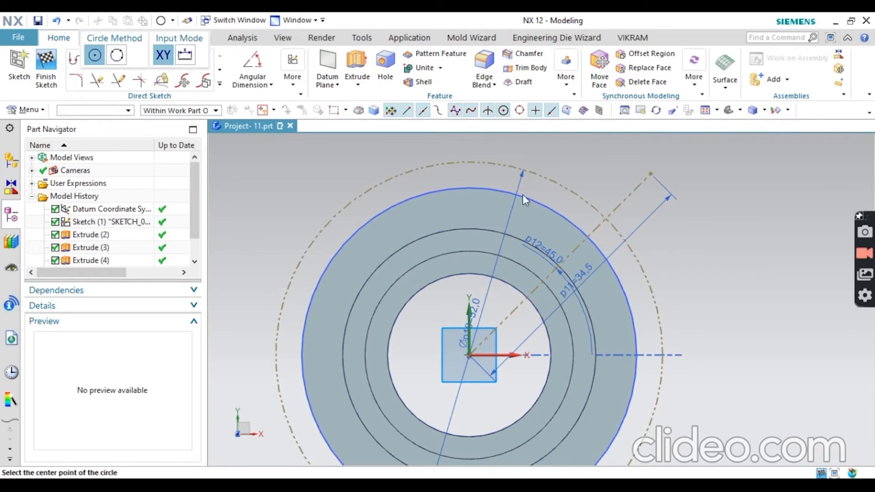
left_click(605, 220)
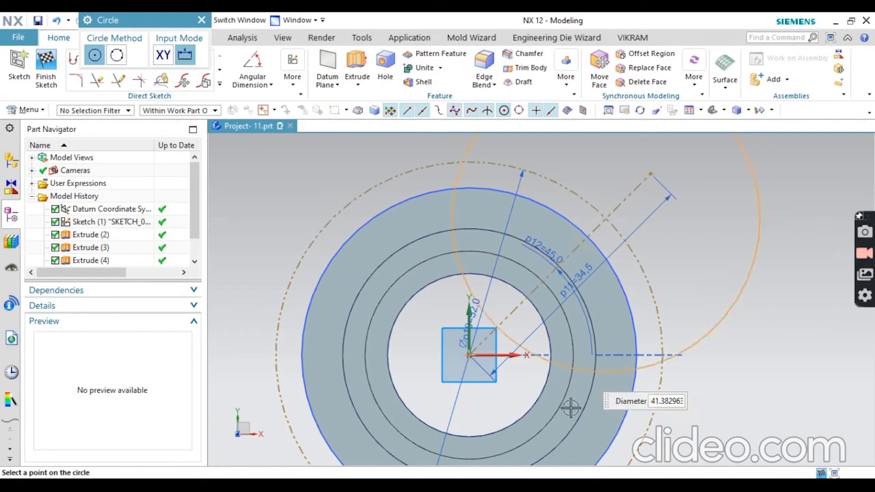
key("alt+Tab")
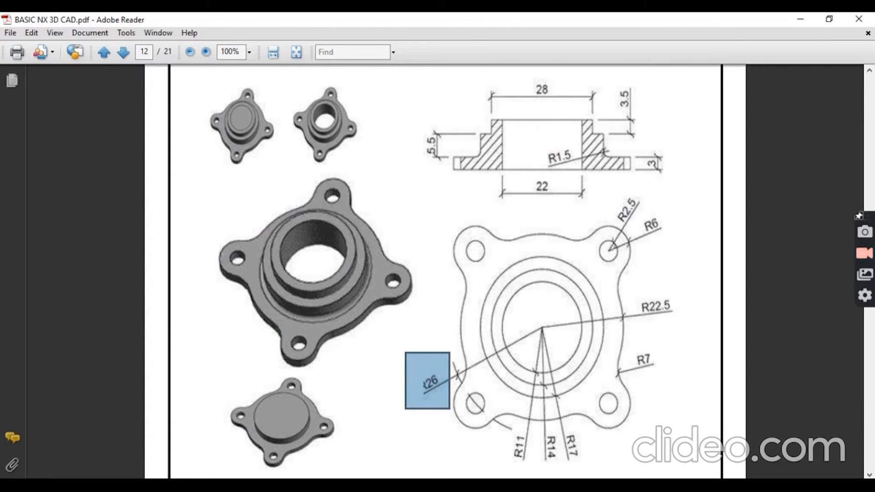
key("alt+Tab")
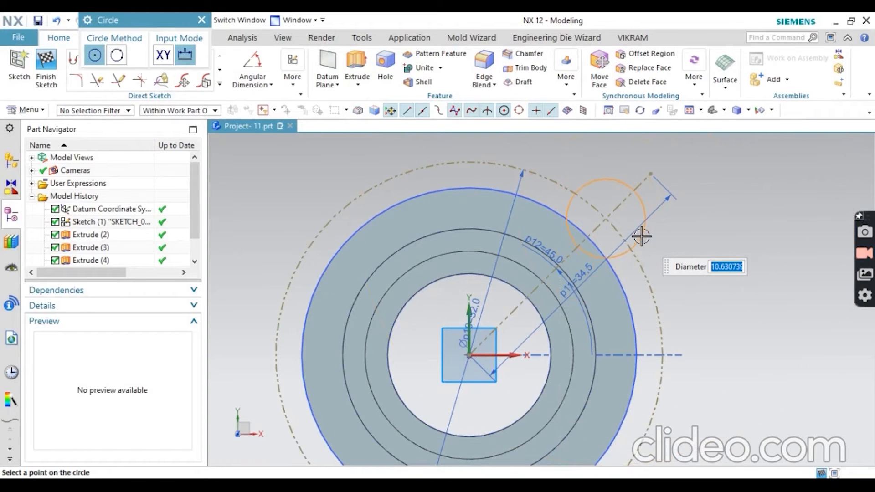
type("12")
left_click(606, 218)
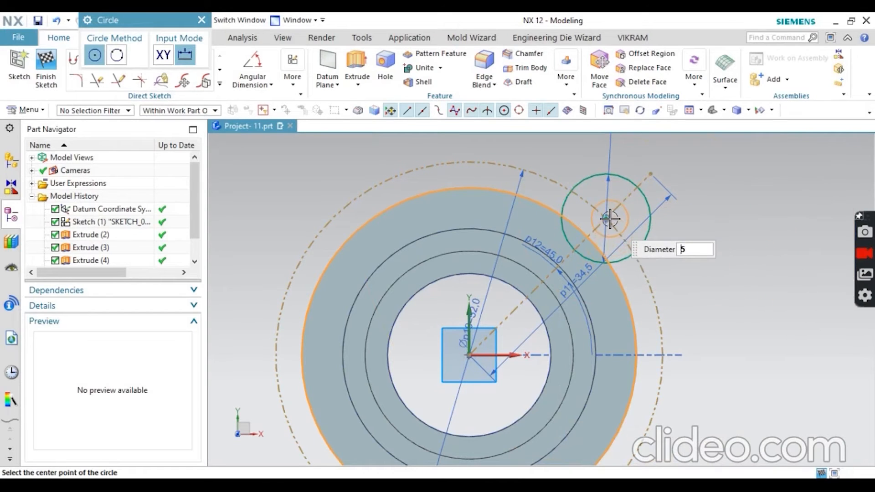
key("Escape")
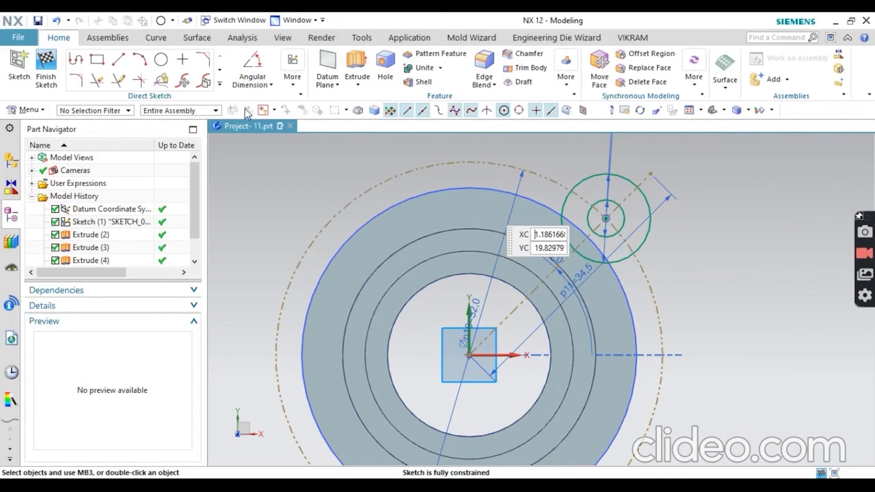
Step: Project the four concentric circles of the first sketch into the current sketch with Project Curve
left_click(220, 84)
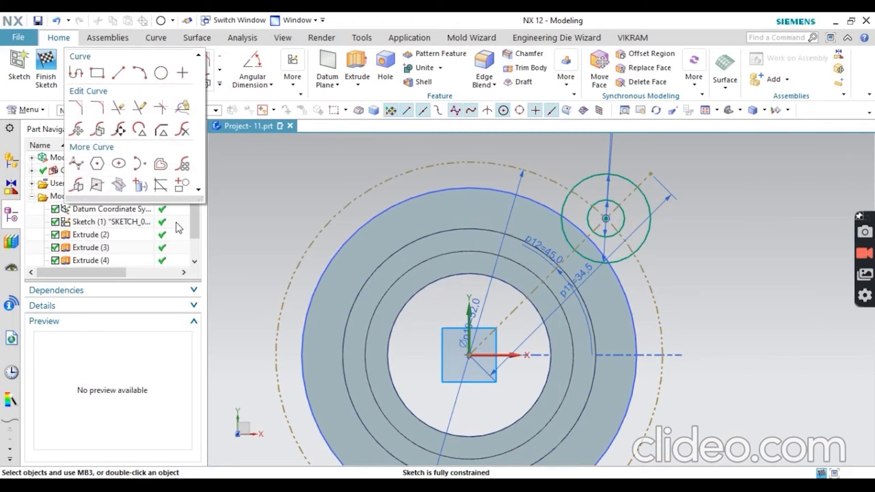
left_click(145, 190)
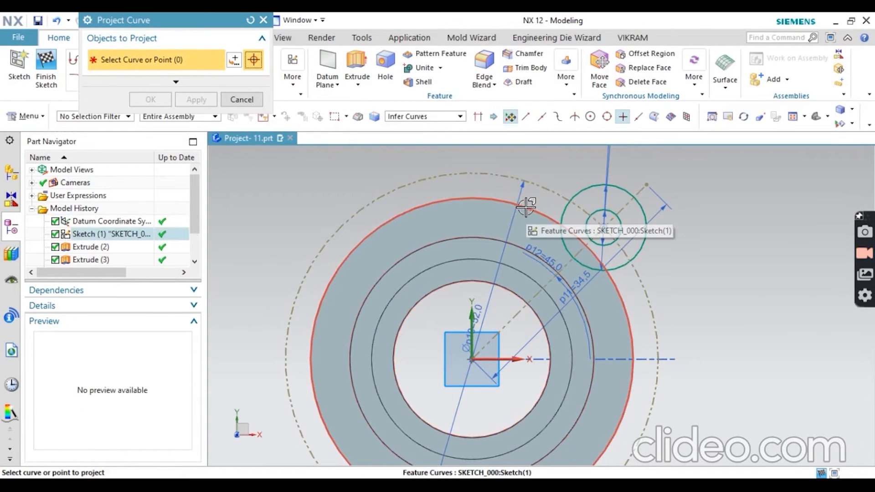
left_click(461, 199)
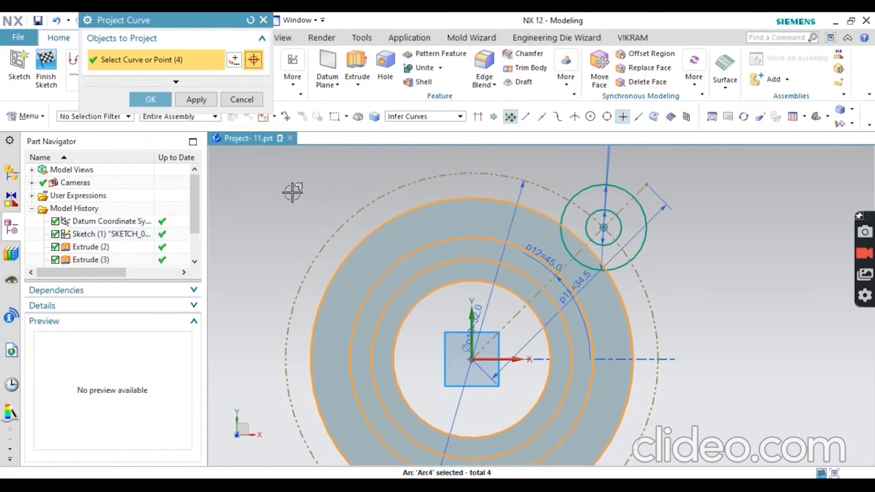
left_click(151, 99)
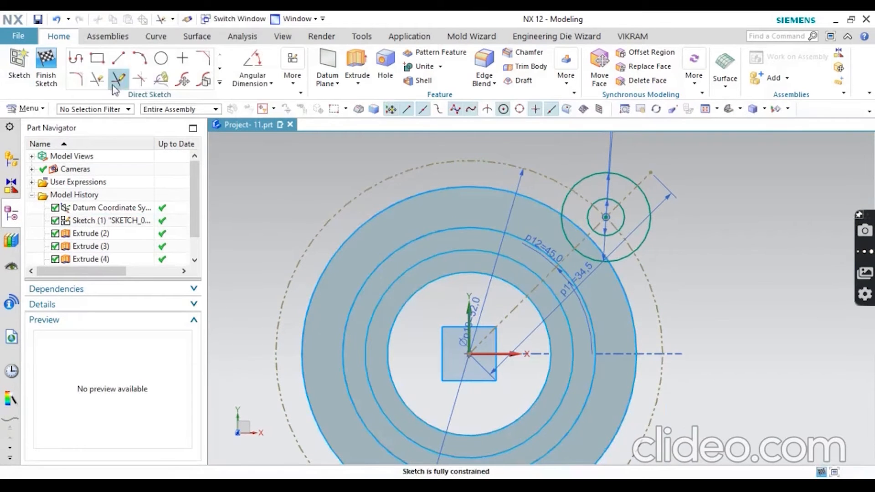
Step: Remove the projected inner circles with Quick Trim, keeping only the flange's outer circle
left_click(389, 251)
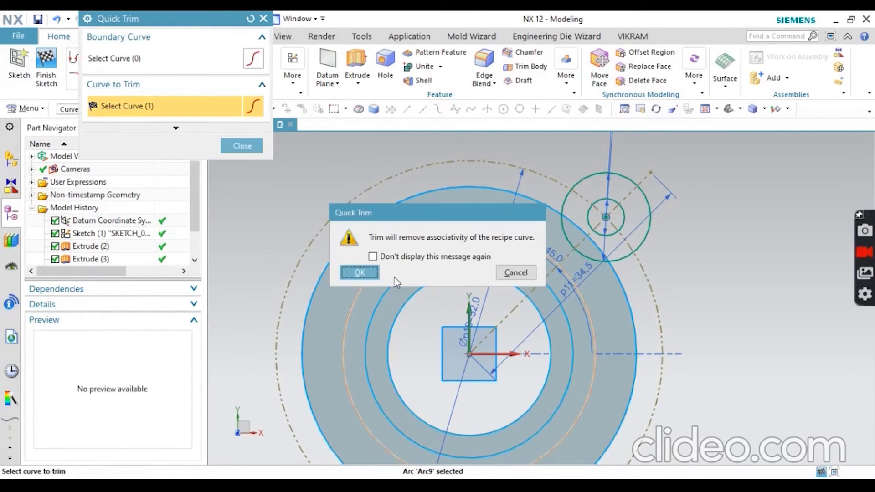
left_click(372, 278)
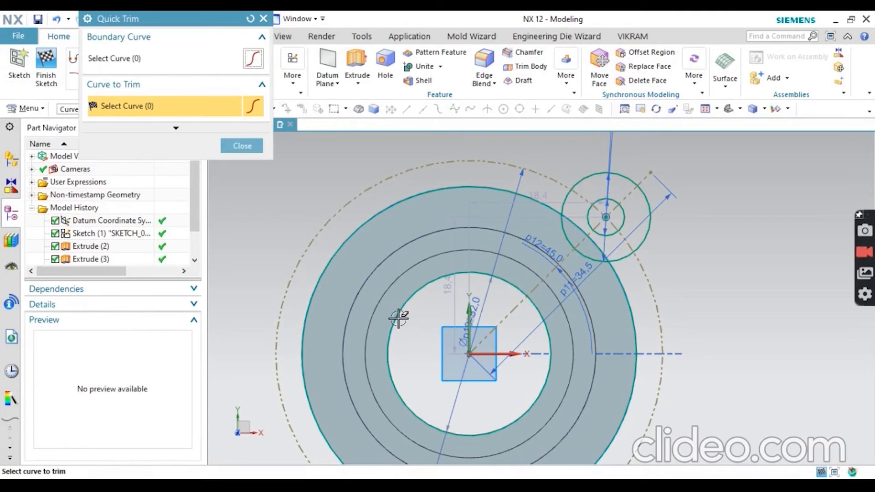
left_click(565, 251)
left_click(242, 146)
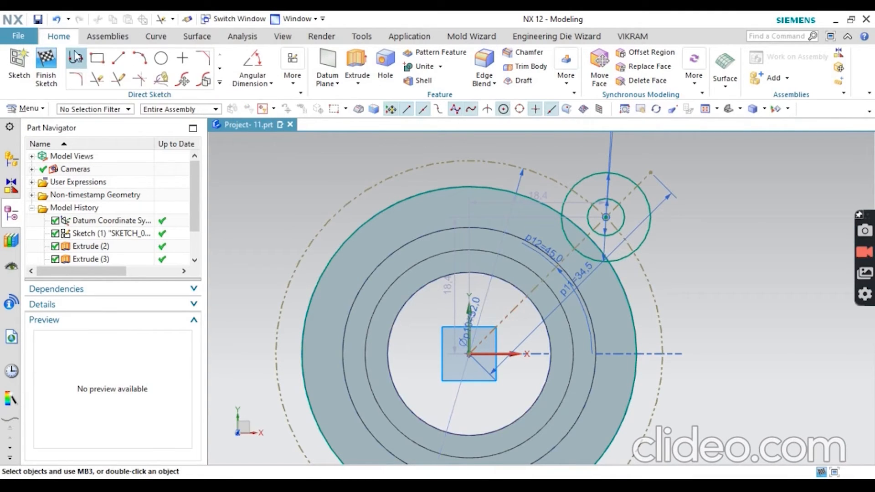
Step: Draw two lines about 7.5 mm long from opposite sides of the 12 mm circle into the flange, parallel to the 45-degree reference line
left_click(119, 58)
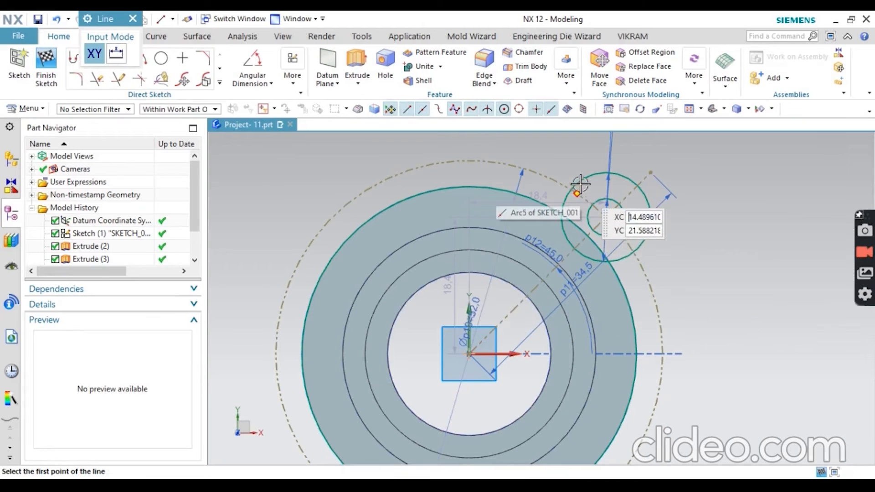
left_click(566, 194)
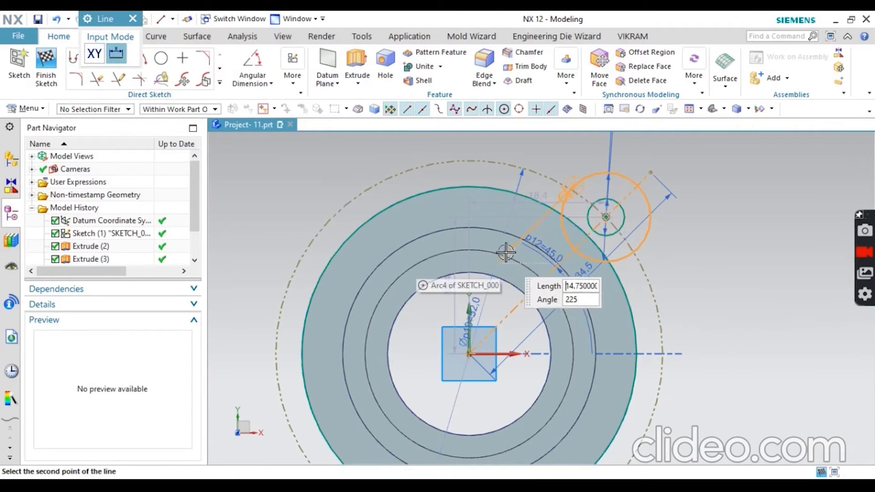
type("3")
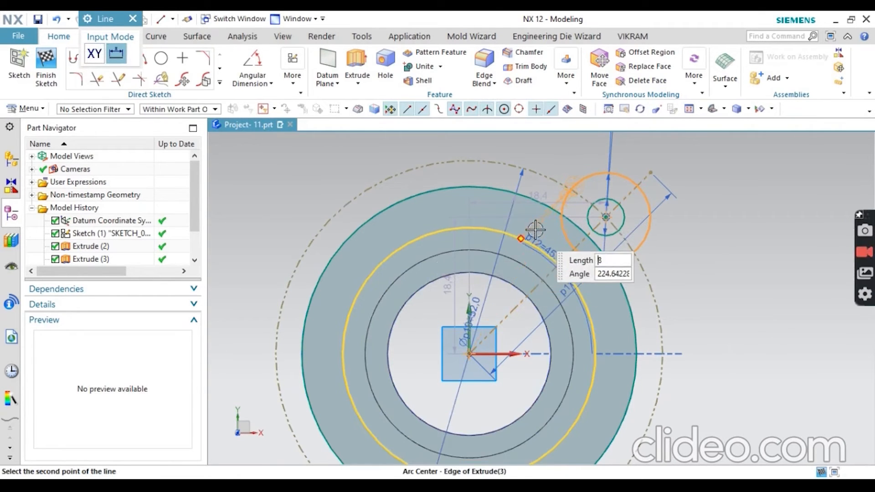
left_click(536, 224)
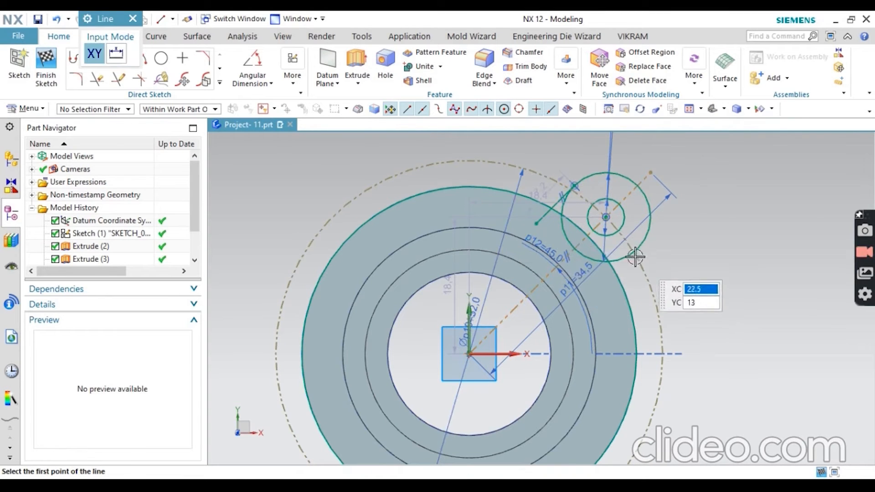
left_click(633, 252)
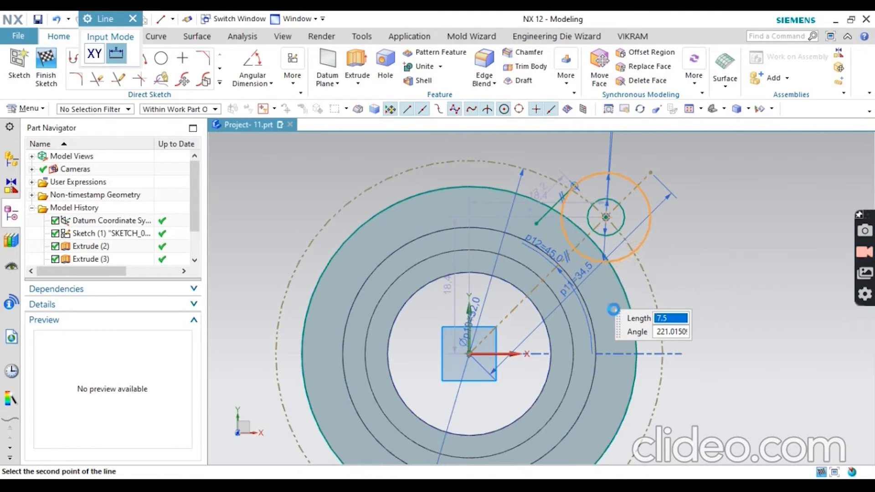
key("Return")
Step: Trim the flange circle, the 12 mm circle and the line overhangs into a closed lug outline with Quick Trim and finish the sketch
left_click(96, 78)
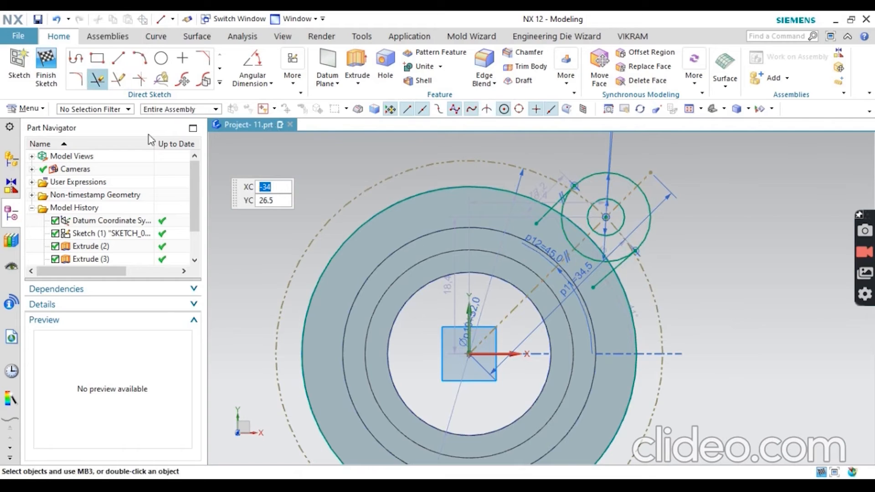
left_click(559, 231)
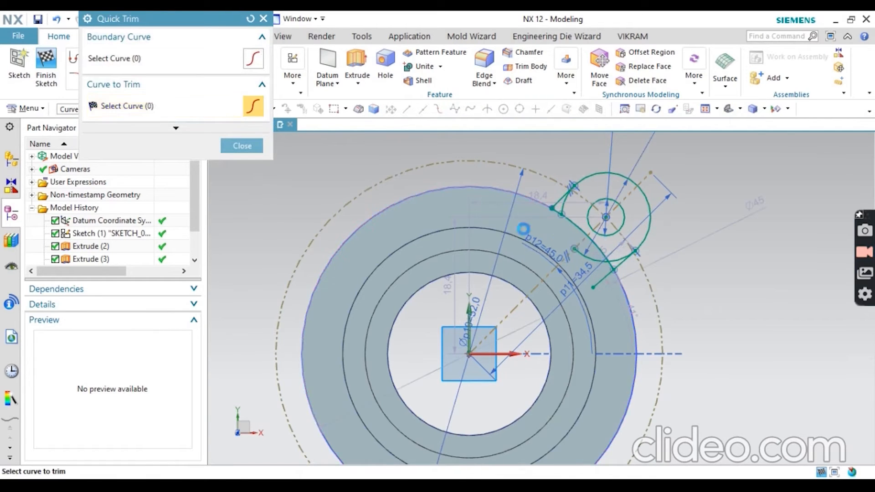
left_click(603, 258)
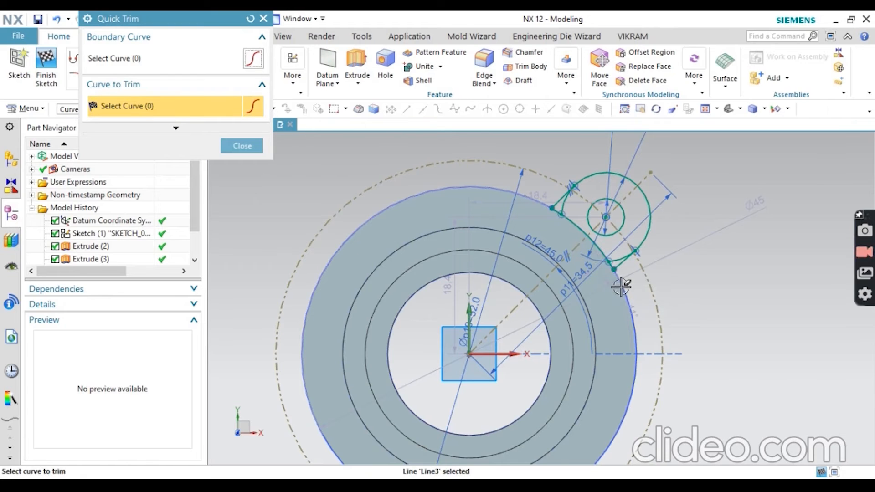
scroll(617, 265, "up", 5)
left_click(614, 257)
scroll(611, 301, "down", 4)
scroll(532, 187, "up", 4)
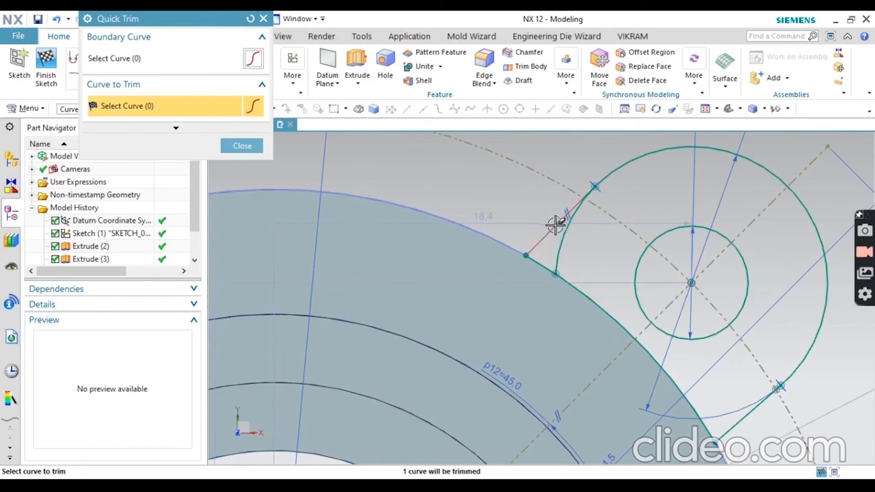
left_click(555, 245)
scroll(556, 235, "down", 4)
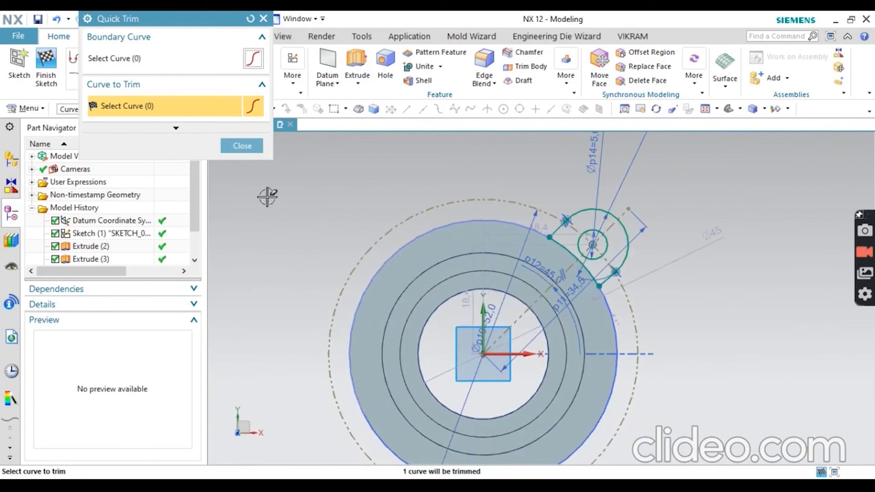
left_click(244, 151)
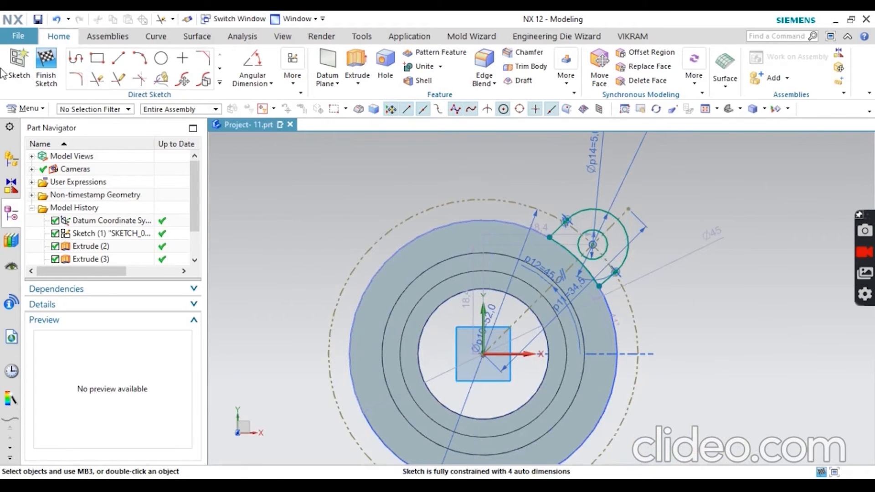
left_click(46, 68)
scroll(624, 322, "up", 3)
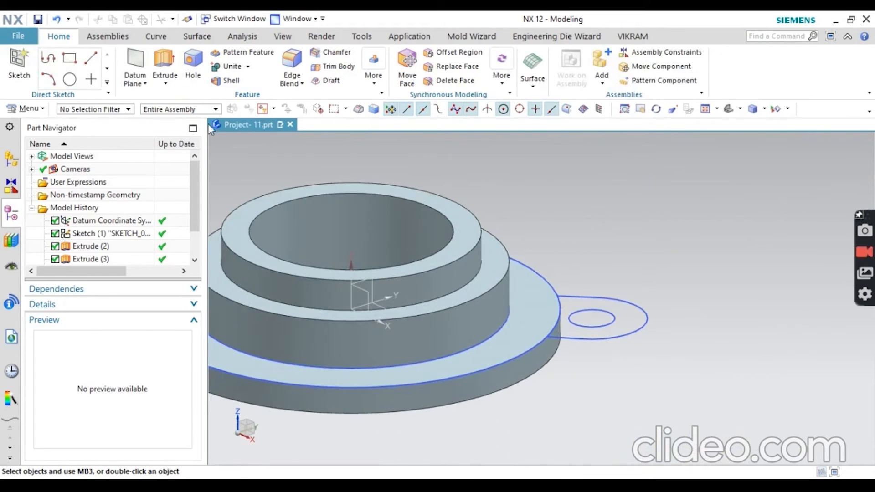
left_click(164, 67)
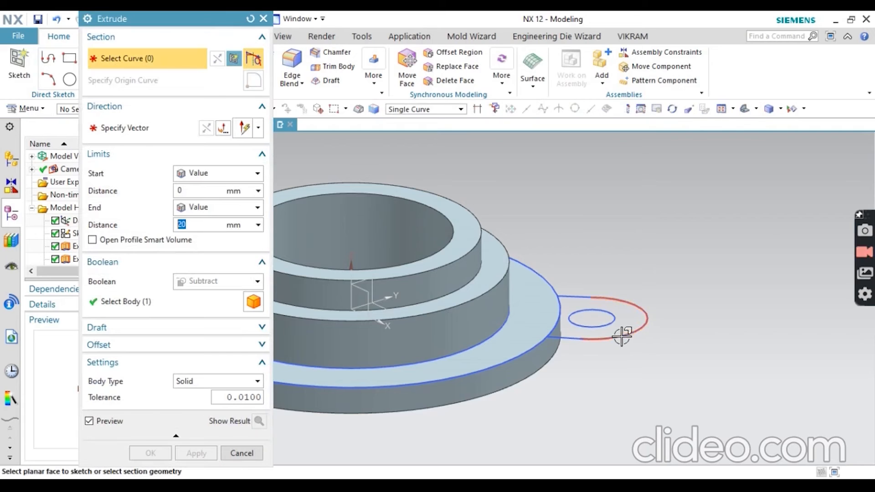
left_click(621, 338)
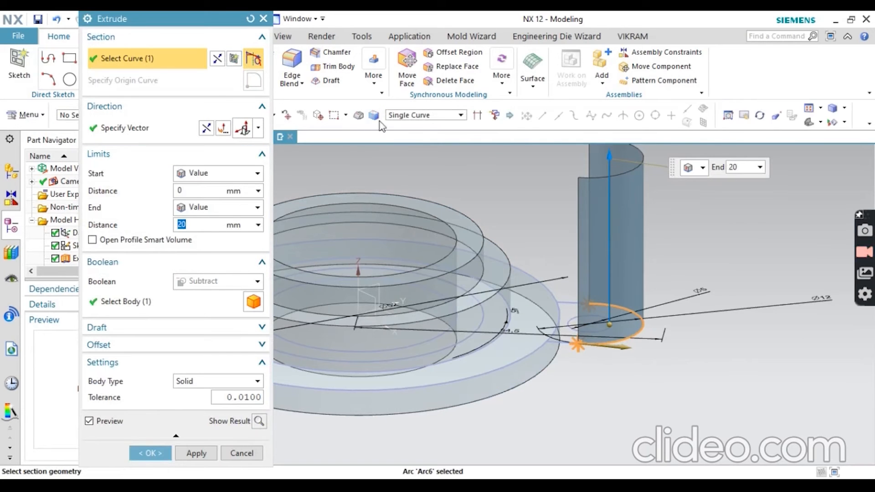
left_click(250, 19)
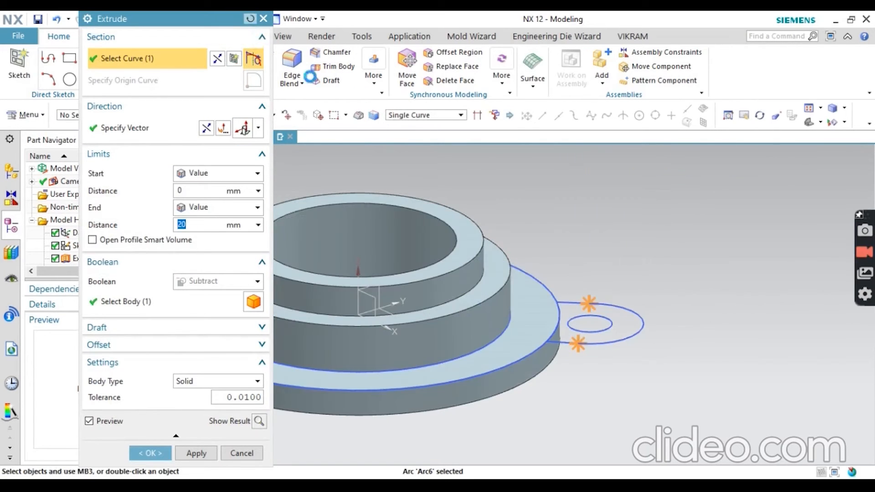
left_click(403, 117)
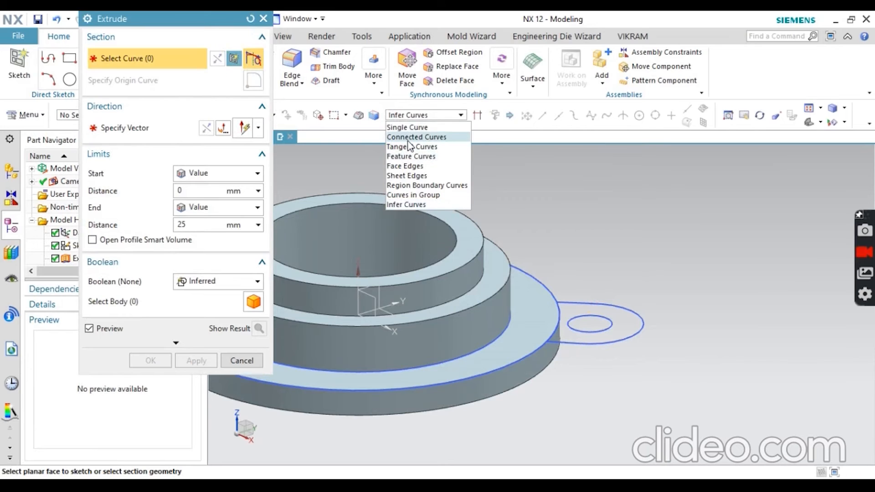
left_click(412, 136)
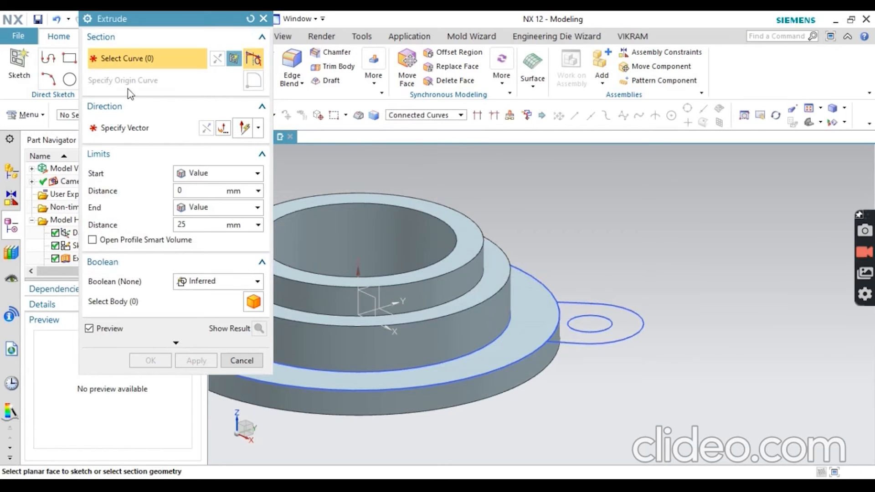
left_click(586, 342)
scroll(566, 339, "up", 5)
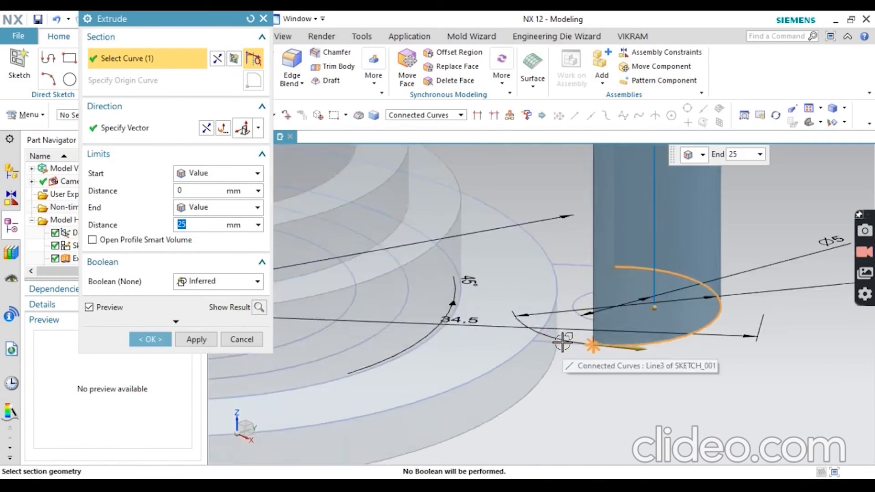
left_click(568, 342)
scroll(578, 305, "down", 5)
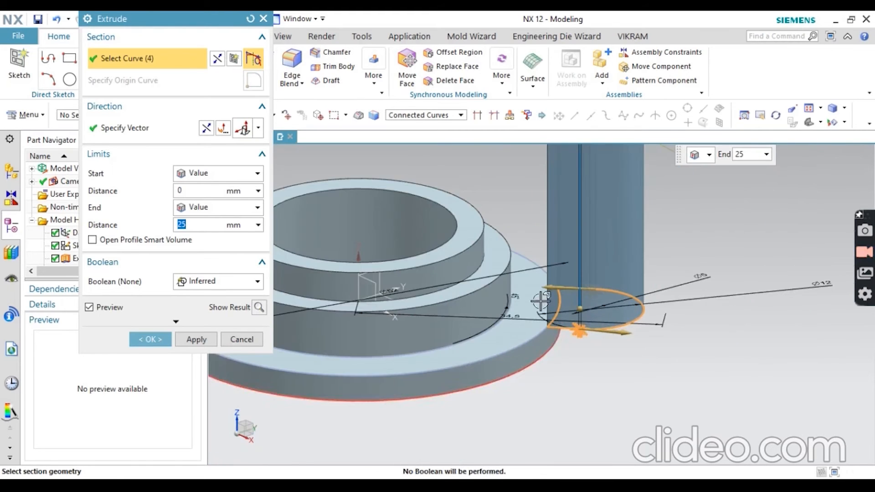
middle_click_drag(578, 305, 531, 261)
scroll(531, 260, "up", 5)
scroll(528, 260, "down", 5)
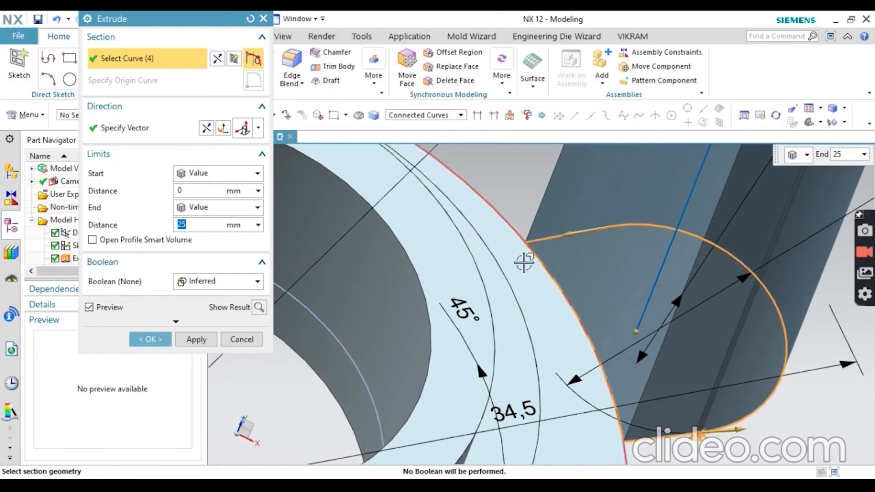
scroll(550, 285, "up", 5)
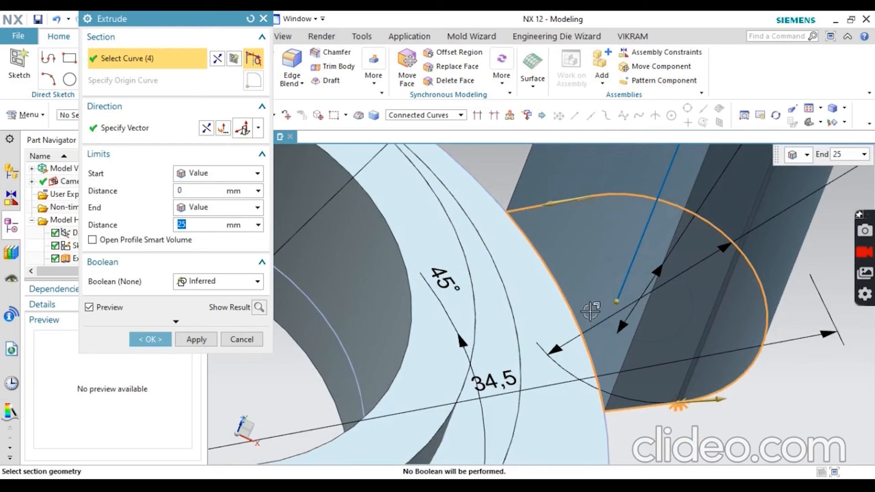
scroll(592, 308, "down", 5)
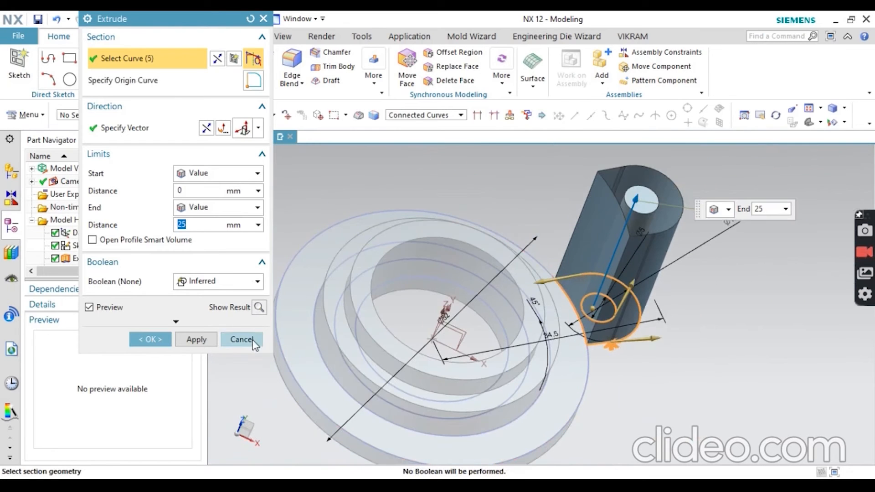
left_click(248, 340)
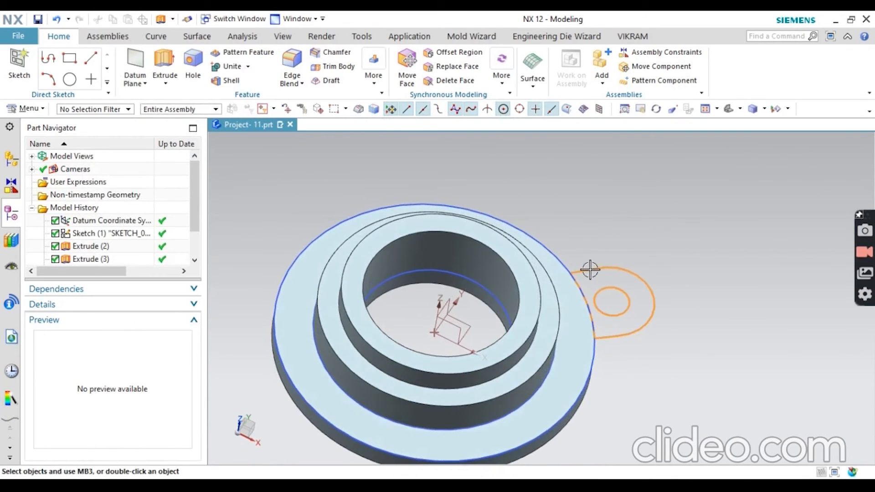
Step: Reopen the lug sketch and trim the leftover arc piece where the upper straight line meets the 12 mm arc
double_click(591, 270)
scroll(570, 291, "up", 6)
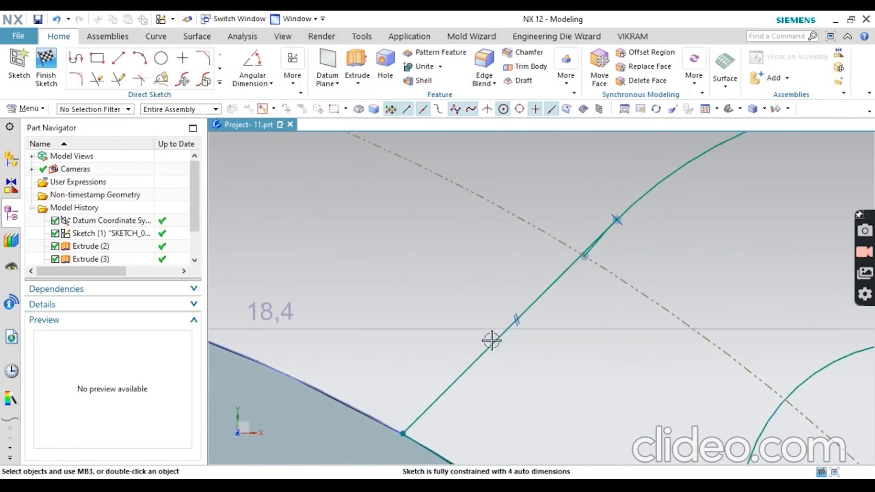
scroll(480, 221, "down", 3)
scroll(492, 219, "up", 6)
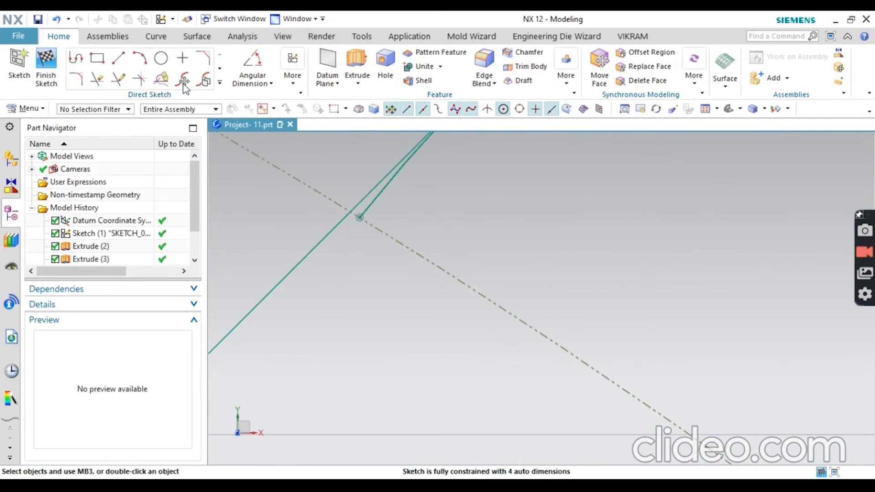
left_click(117, 80)
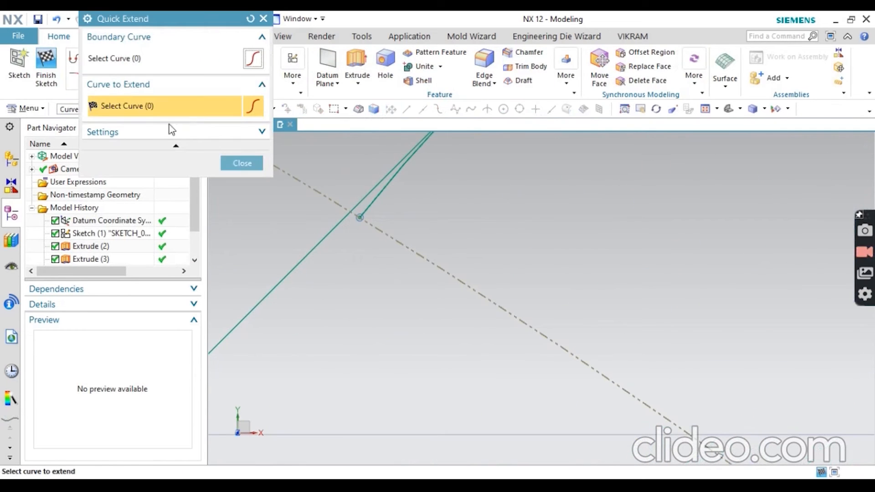
left_click(241, 163)
key("t")
left_click(379, 213)
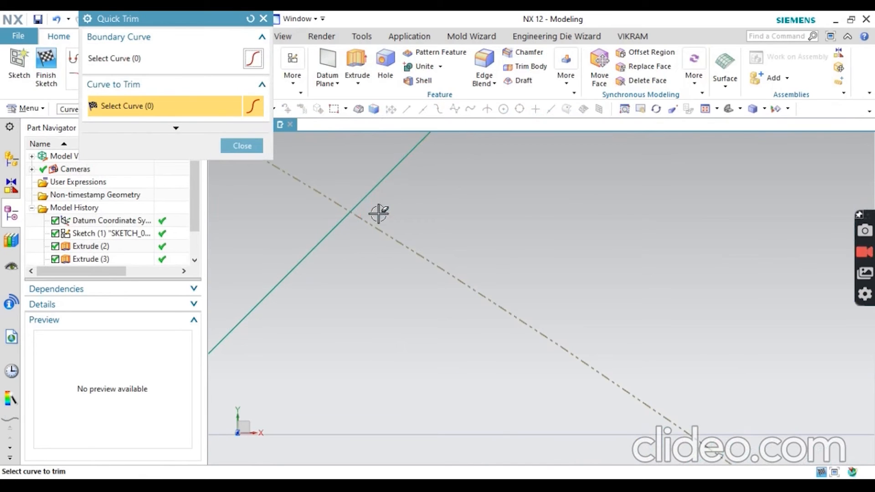
Step: Trim the leftover arc piece at the lower straight line of the lug and finish the sketch
scroll(378, 213, "down", 4)
scroll(447, 302, "up", 5)
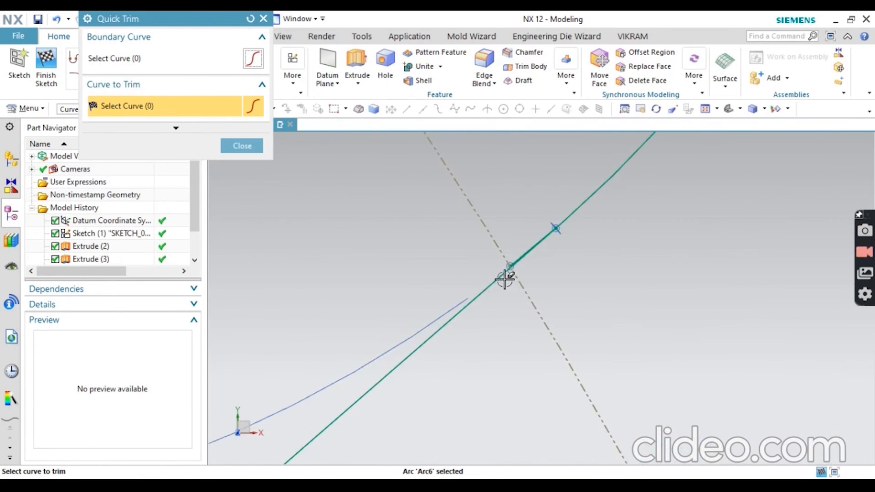
scroll(505, 279, "up", 5)
scroll(486, 261, "down", 5)
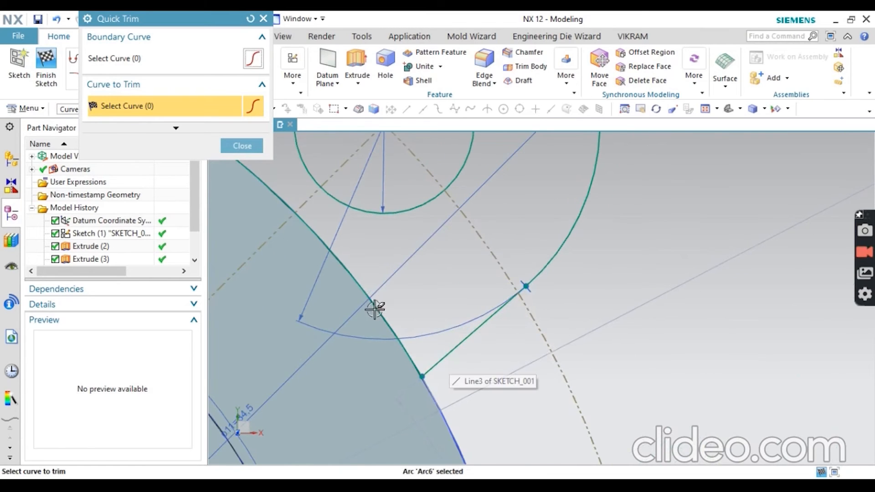
scroll(419, 377, "up", 5)
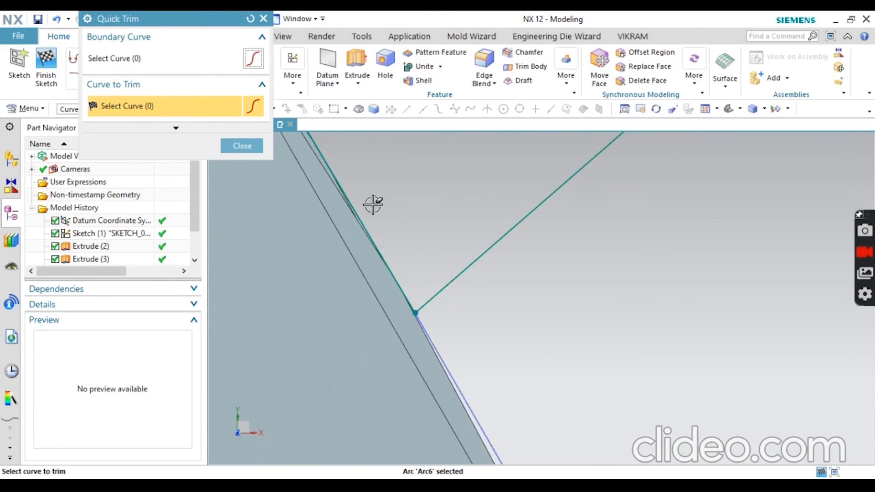
left_click(241, 146)
scroll(547, 358, "down", 5)
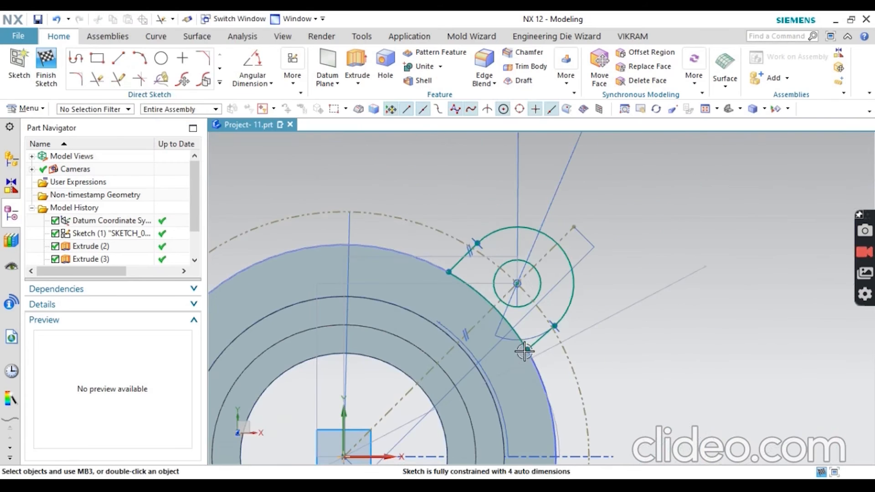
middle_click_drag(524, 358, 446, 255)
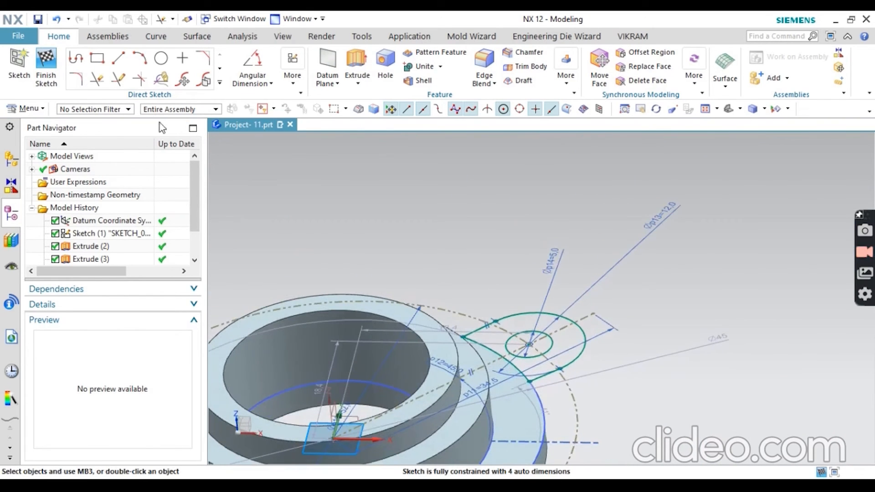
left_click(46, 66)
Step: Hide the first sketch with the hub's concentric circles, leaving the lug sketch shown
scroll(528, 260, "down", 2)
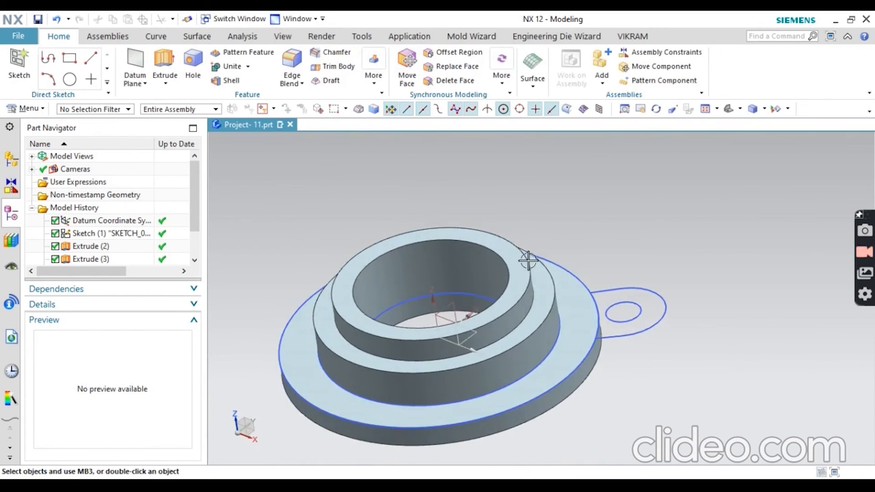
left_click(528, 260)
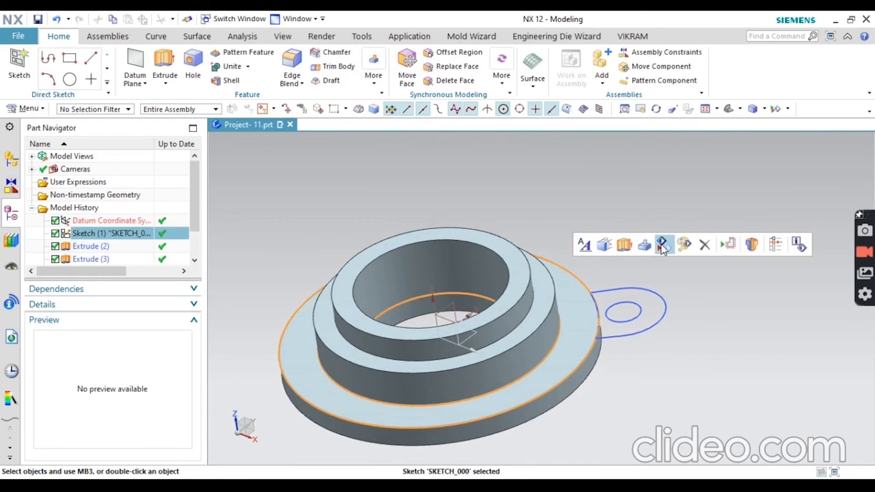
left_click(662, 247)
scroll(626, 317, "up", 3)
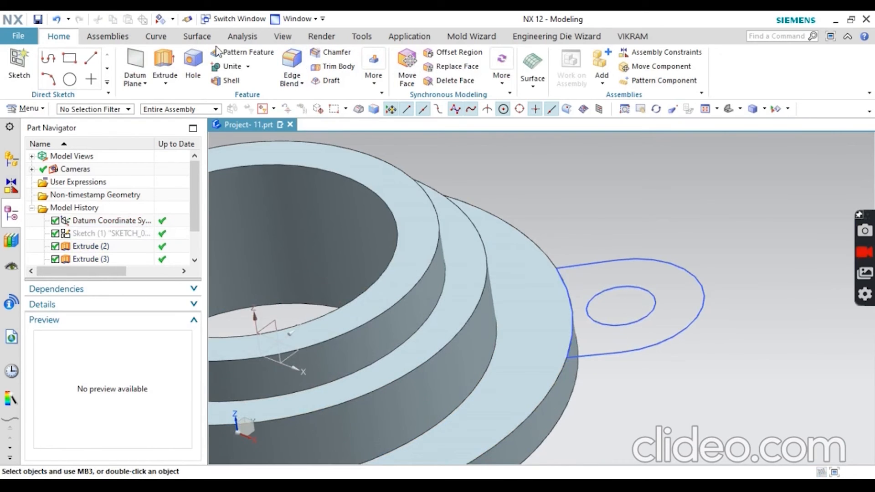
Step: Extrude the lug sketch until extended to the underside face of the flange, uniting it with the hub body
left_click(164, 59)
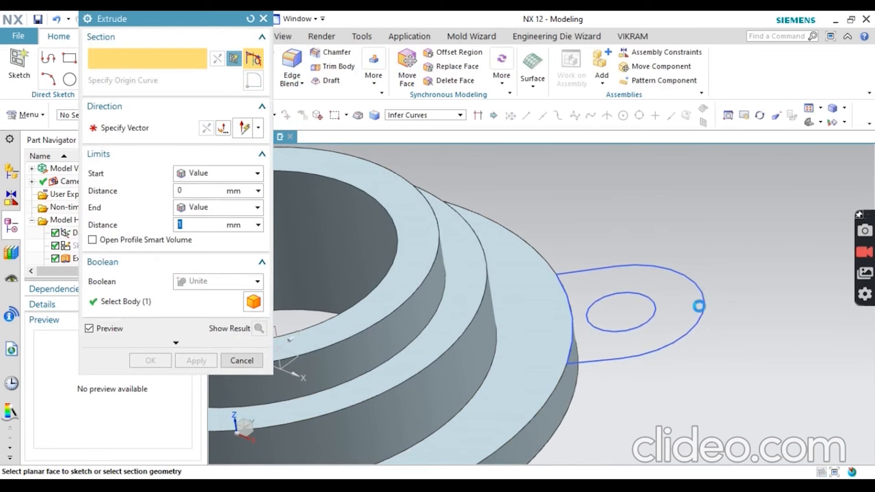
left_click(700, 307)
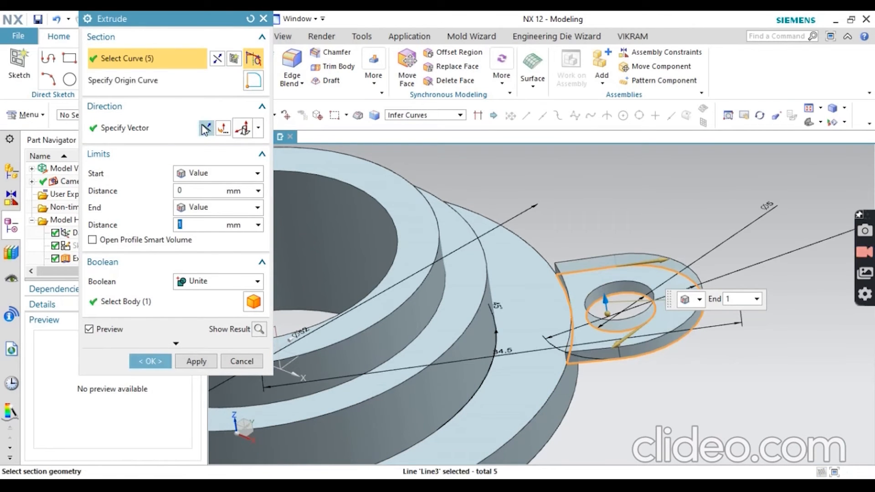
left_click(204, 129)
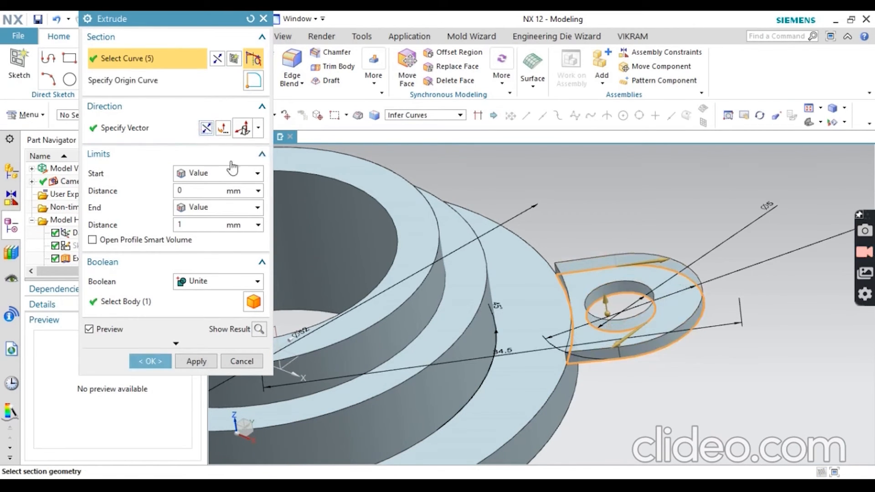
left_click(211, 124)
scroll(448, 184, "down", 4)
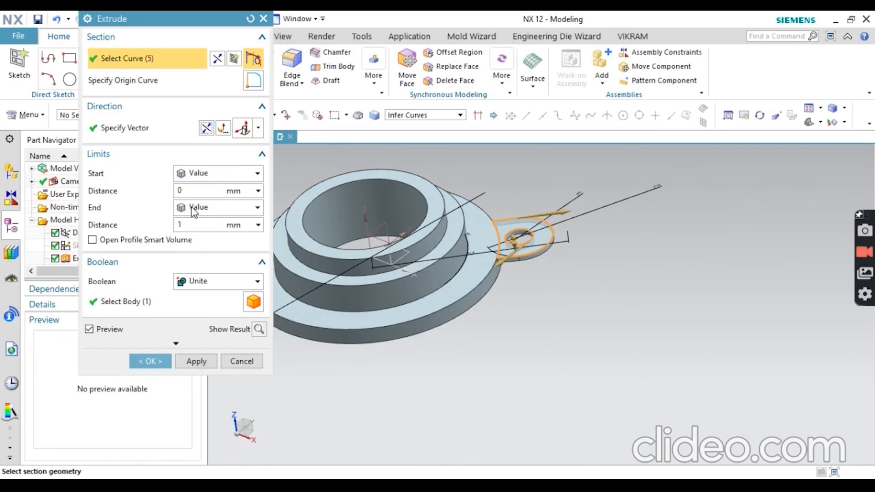
left_click(194, 210)
left_click(196, 272)
middle_click_drag(461, 362, 459, 302)
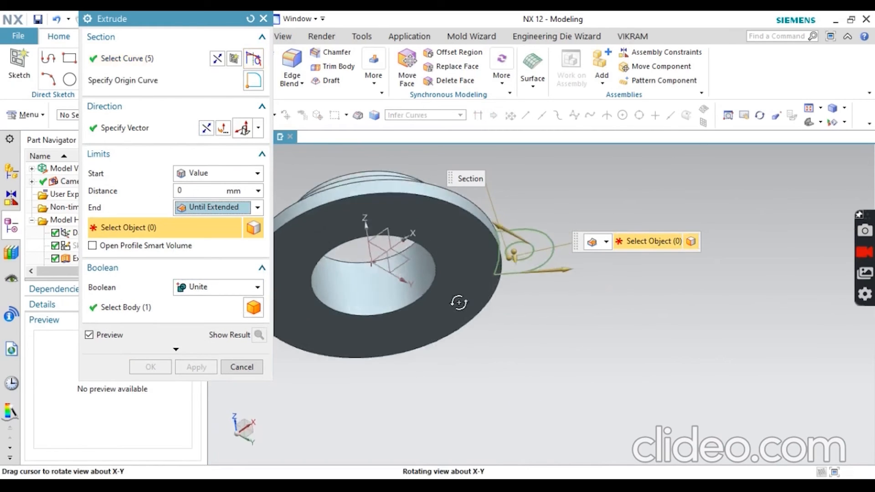
left_click(464, 278)
left_click(151, 367)
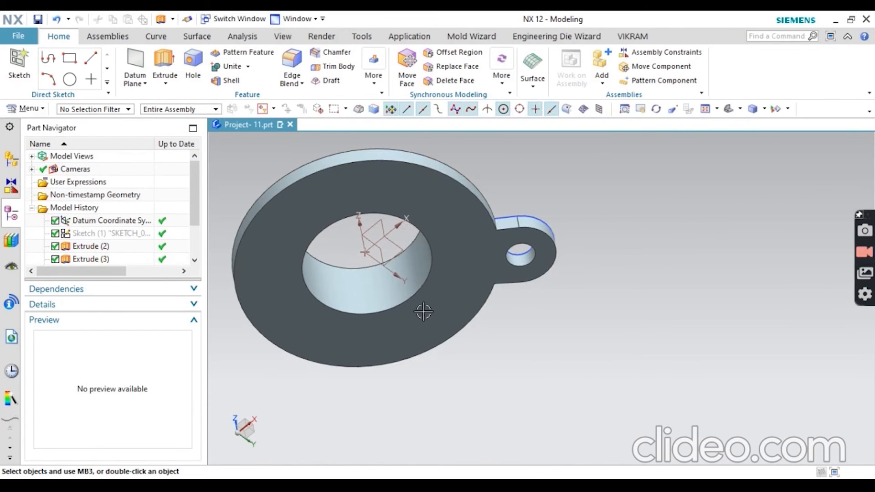
Step: Hide the lug sketch on the flange
middle_click_drag(457, 215, 544, 221)
left_click(539, 210)
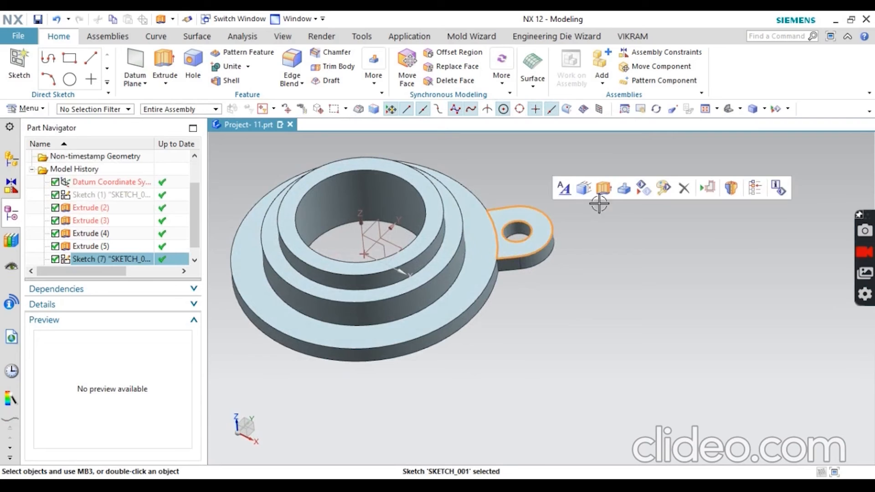
left_click(643, 188)
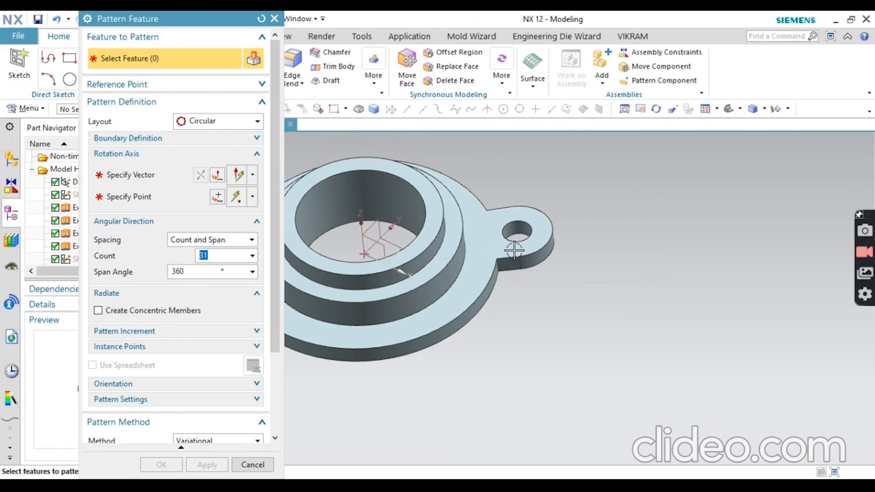
Step: Pattern the lug extrusion circularly about the boss's cylindrical axis with a count of 4 over 360°
scroll(606, 252, "down", 4)
scroll(542, 258, "up", 5)
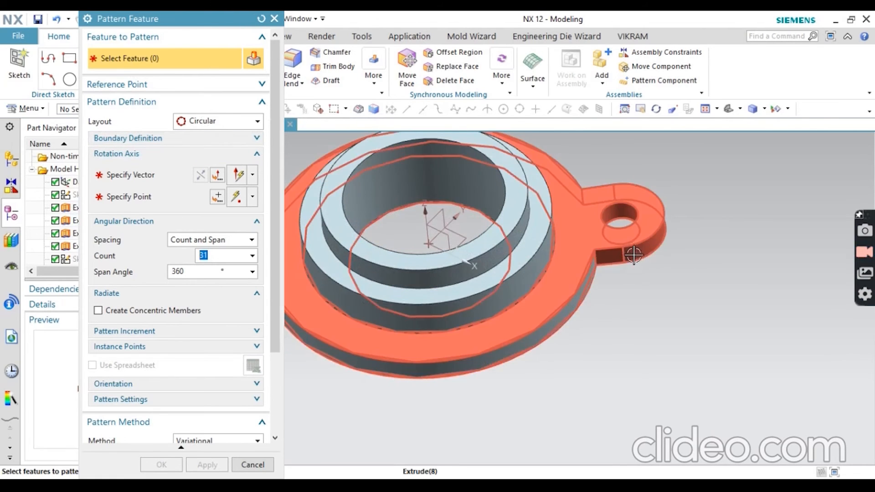
scroll(299, 224, "down", 3)
left_click_drag(248, 19, 819, 31)
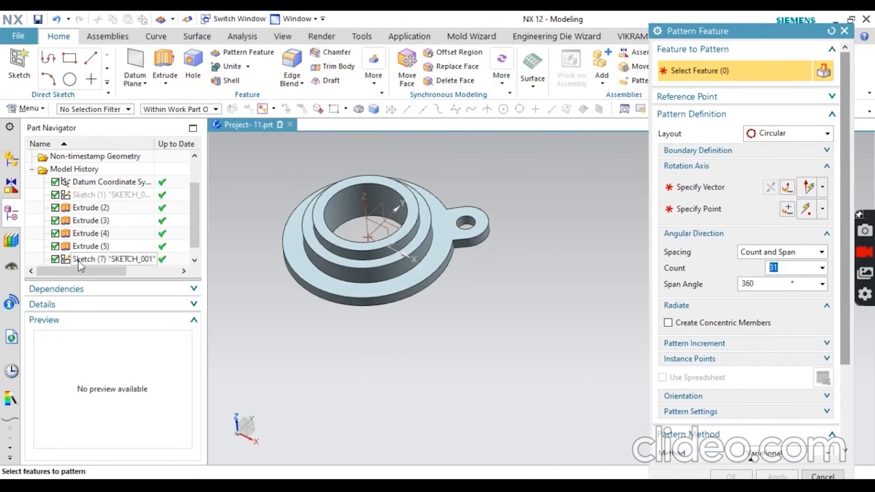
scroll(80, 265, "down", 1)
left_click(94, 259)
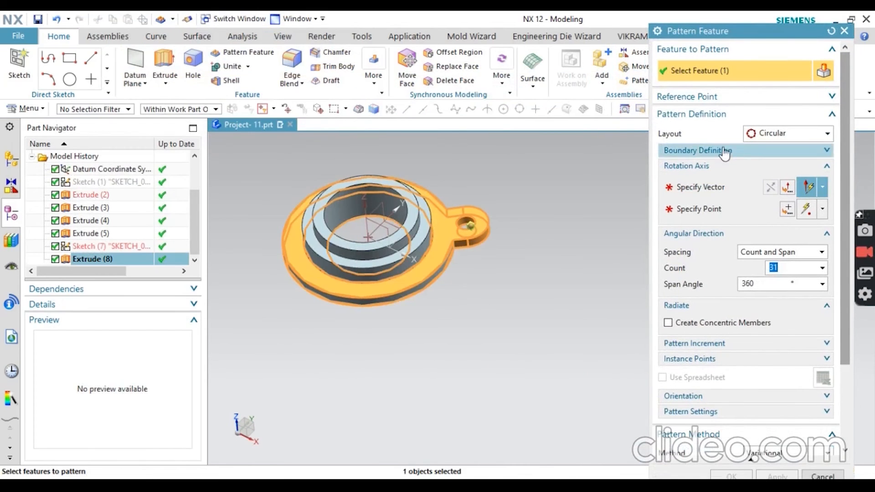
left_click(677, 187)
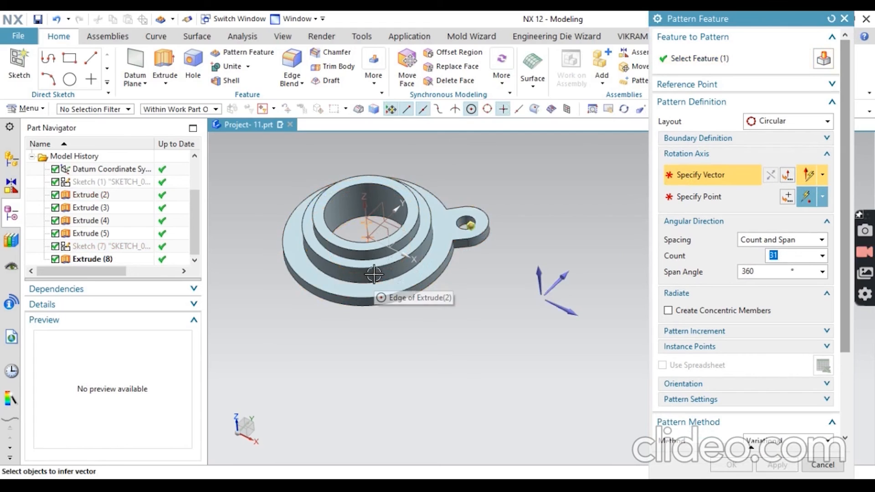
left_click(373, 273)
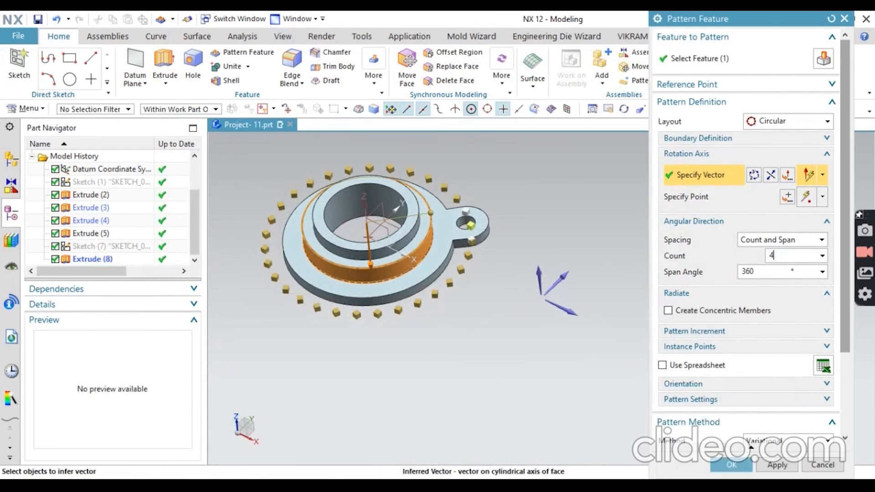
left_click(742, 465)
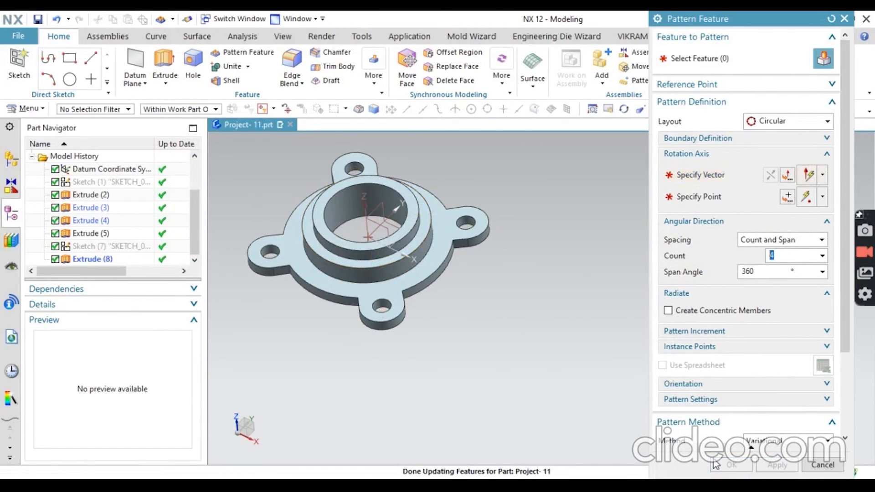
left_click(823, 465)
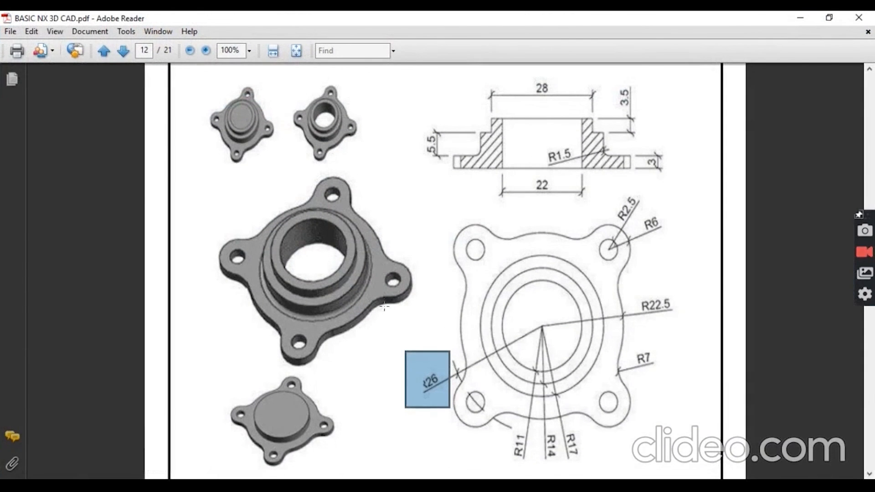
Step: Check the PDF drawing for the radius where the lugs meet the flange rim, marking the R7 dimension, and return to NX
scroll(654, 292, "up", 1)
scroll(610, 310, "down", 1)
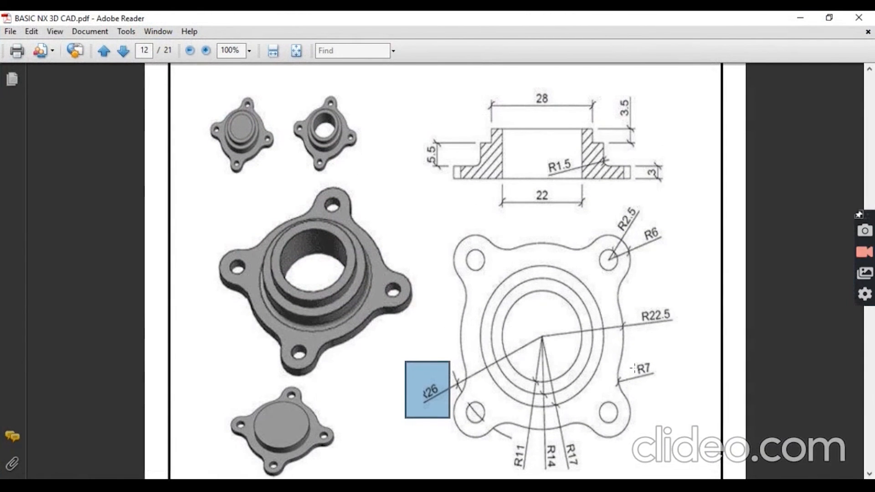
left_click_drag(640, 367, 672, 397)
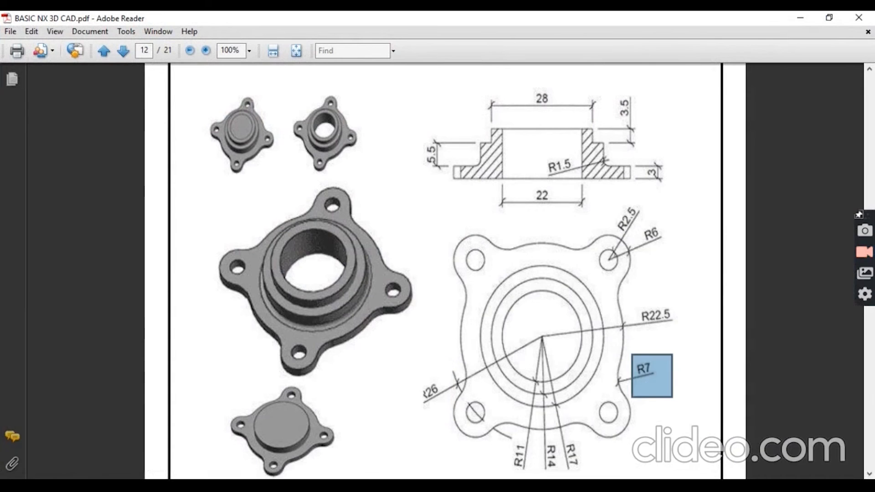
key("alt+Tab")
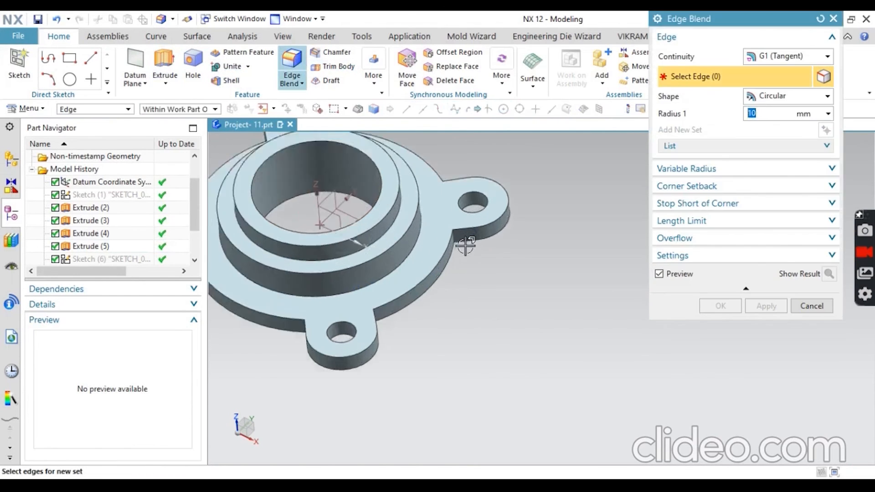
Step: Begin a 7 mm edge blend on the vertical corner edge where one lug meets the flange rim
scroll(460, 240, "up", 5)
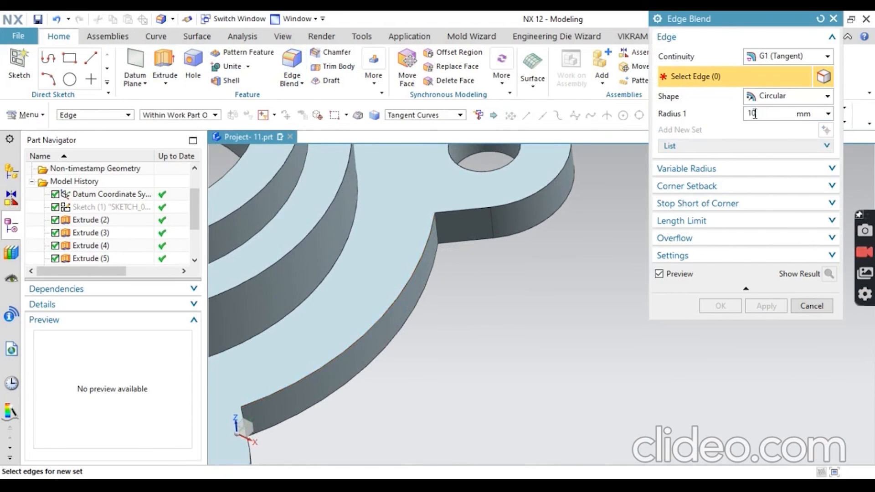
left_click(436, 225)
scroll(523, 245, "down", 1)
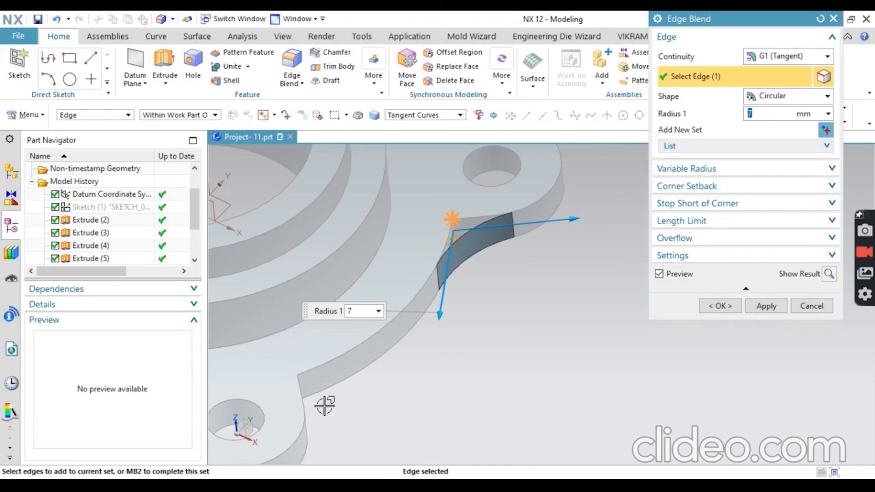
left_click(300, 380)
middle_click_drag(516, 301, 483, 361)
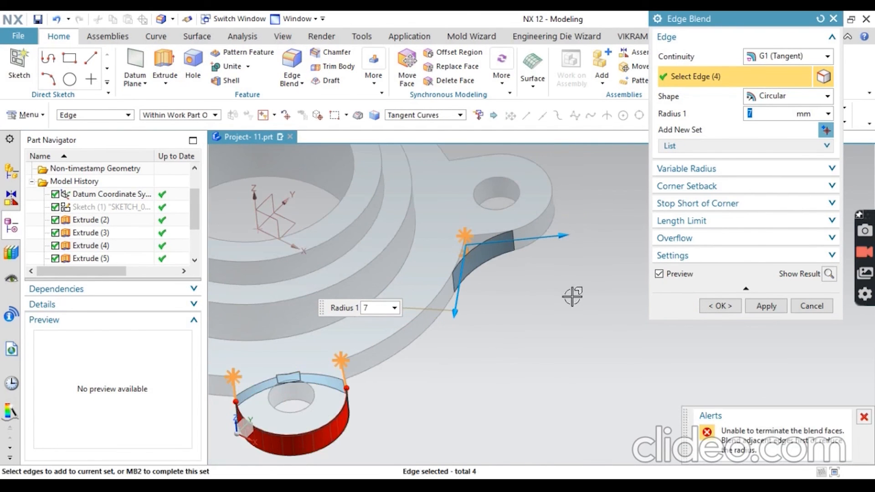
middle_click_drag(572, 297, 300, 431)
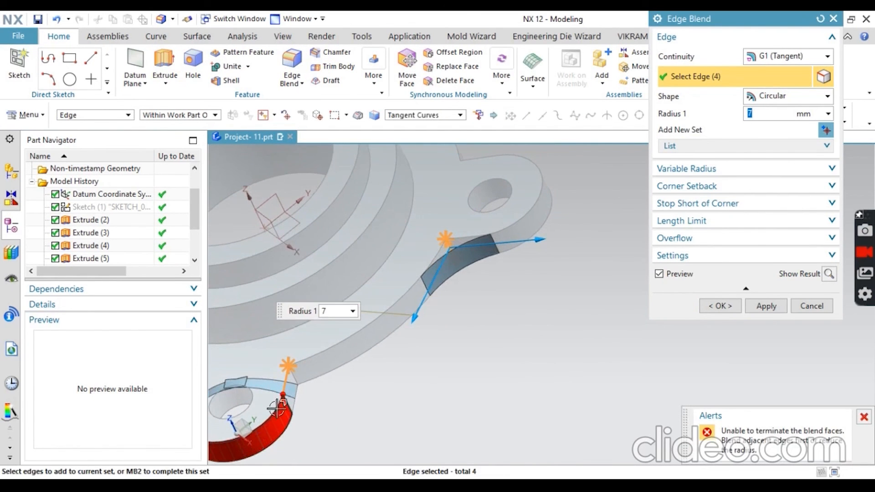
left_click(283, 384, "shift")
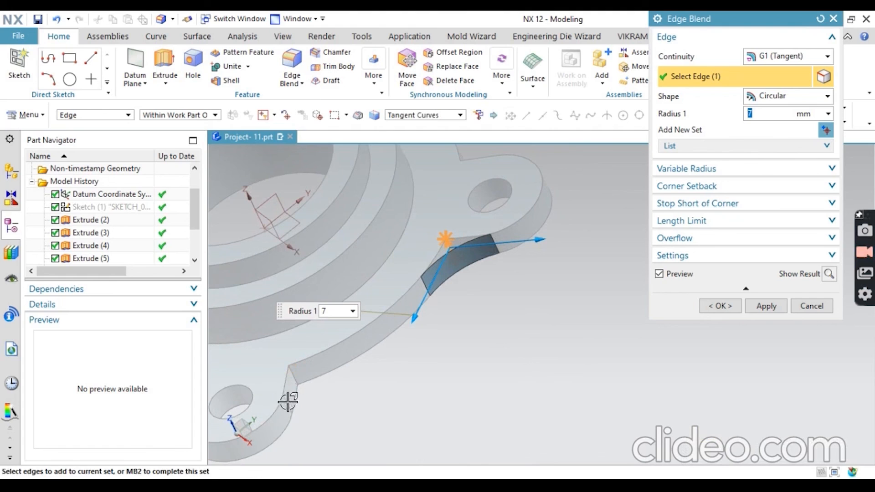
Step: Add the neighbouring lug's corner edge and both corner edges of the adjacent gap between lugs to the 7 mm blend
left_click(291, 377)
scroll(424, 357, "down", 5)
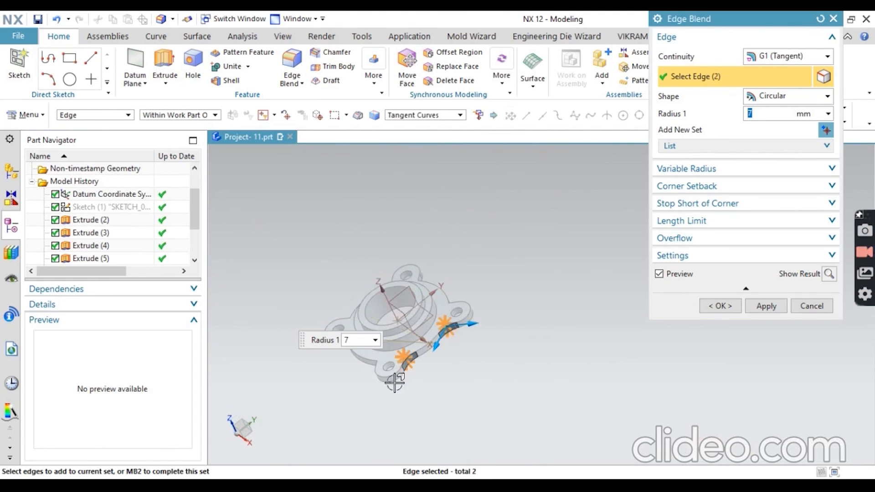
middle_click_drag(395, 382, 425, 377)
scroll(419, 356, "up", 6)
left_click(446, 363)
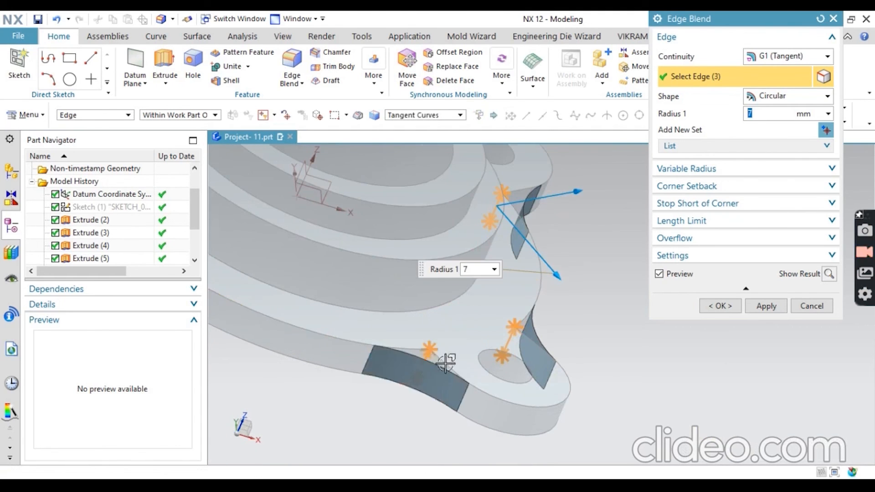
scroll(446, 363, "down", 5)
scroll(364, 346, "up", 4)
left_click(406, 340)
Step: Add the two vertical lug corner edges of the third flange gap to the 7 mm blend
scroll(406, 340, "down", 5)
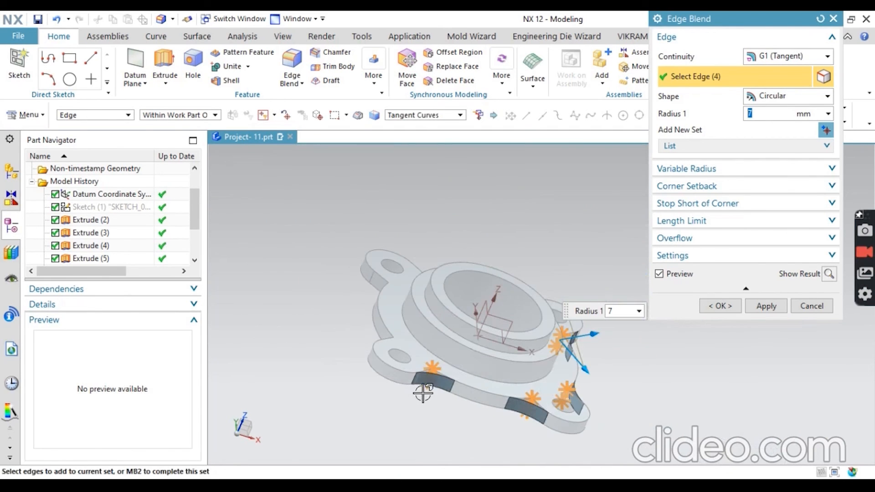
middle_click_drag(420, 391, 557, 412)
scroll(557, 411, "up", 4)
scroll(557, 412, "up", 1)
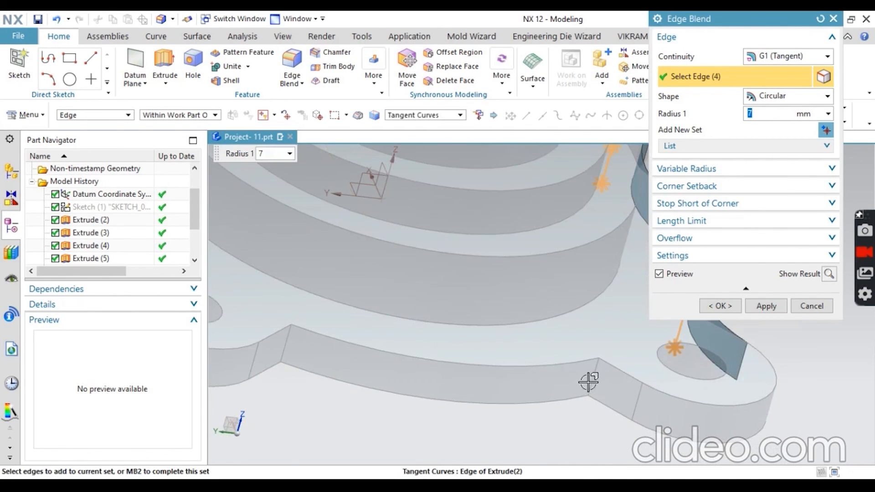
left_click(592, 379)
left_click(290, 337)
Step: Add the two vertical lug corner edges of the last flange gap and apply the 7 mm edge blend
scroll(474, 349, "down", 5)
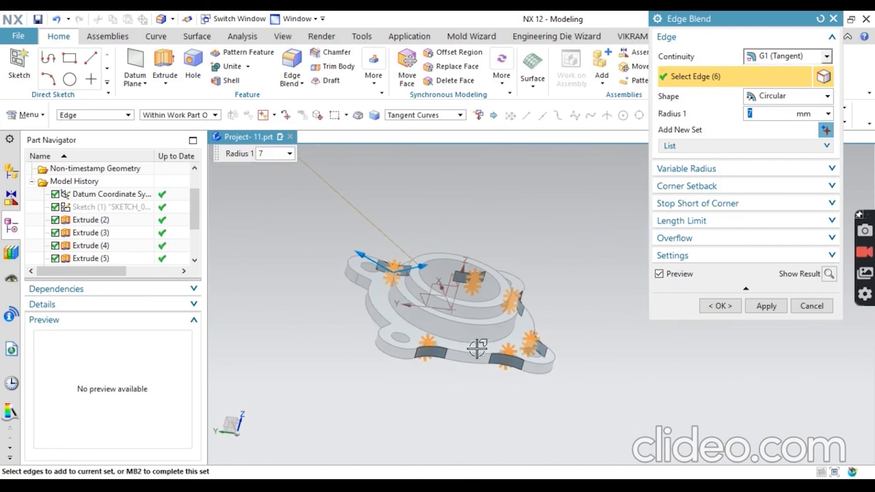
middle_click_drag(332, 357, 375, 377)
scroll(500, 368, "up", 4)
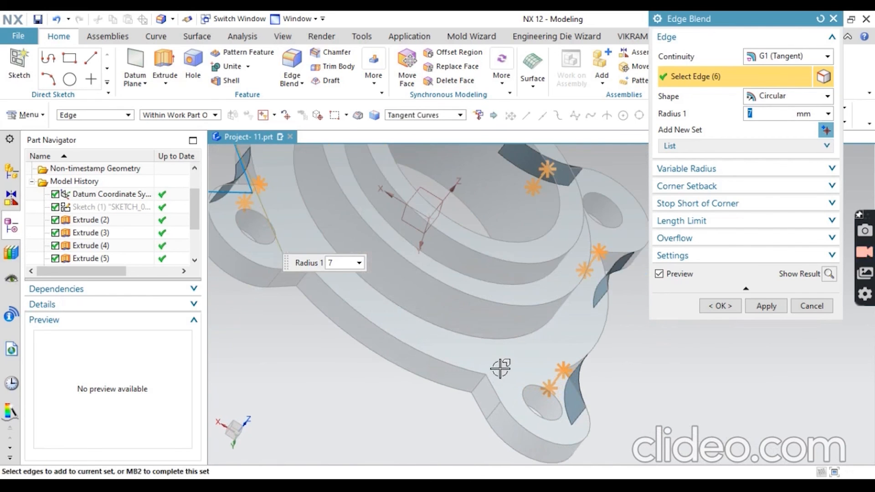
left_click(477, 380)
left_click(302, 275)
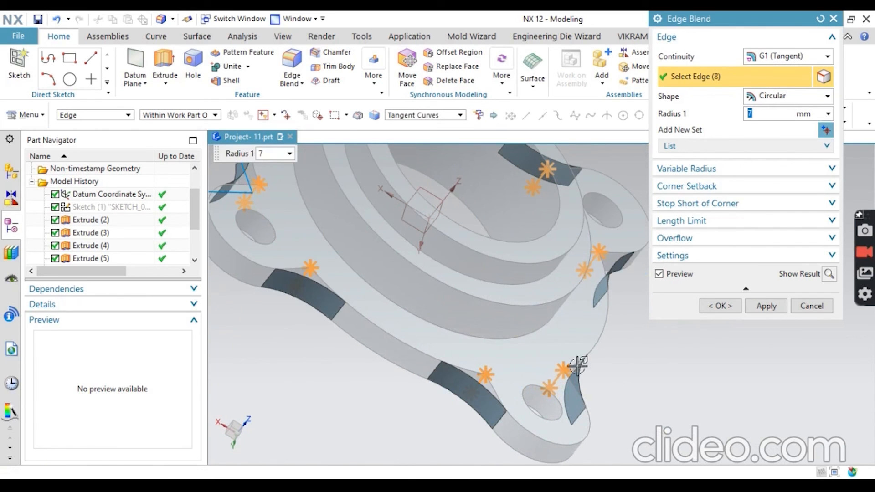
left_click(709, 304)
Step: Examine the blended hub from several angles and compare its shape with the PDF drawing
scroll(504, 336, "down", 5)
middle_click_drag(505, 335, 534, 317)
scroll(534, 315, "up", 4)
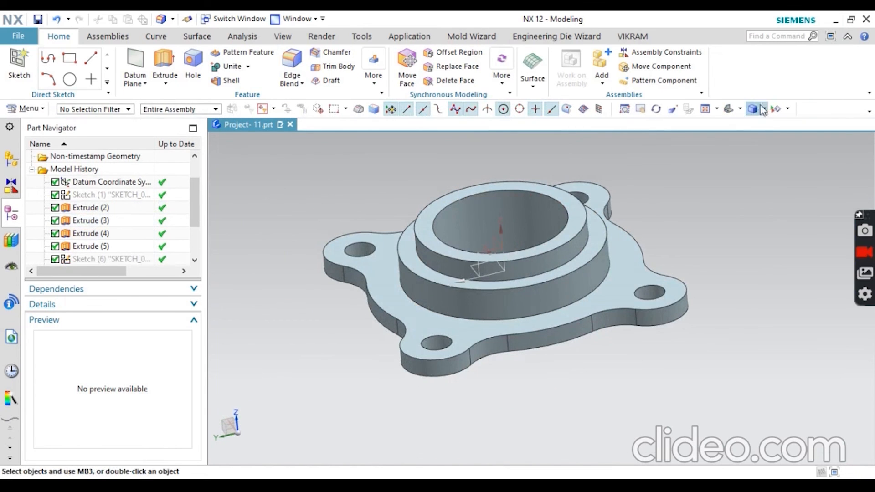
left_click(728, 112)
scroll(575, 276, "down", 4)
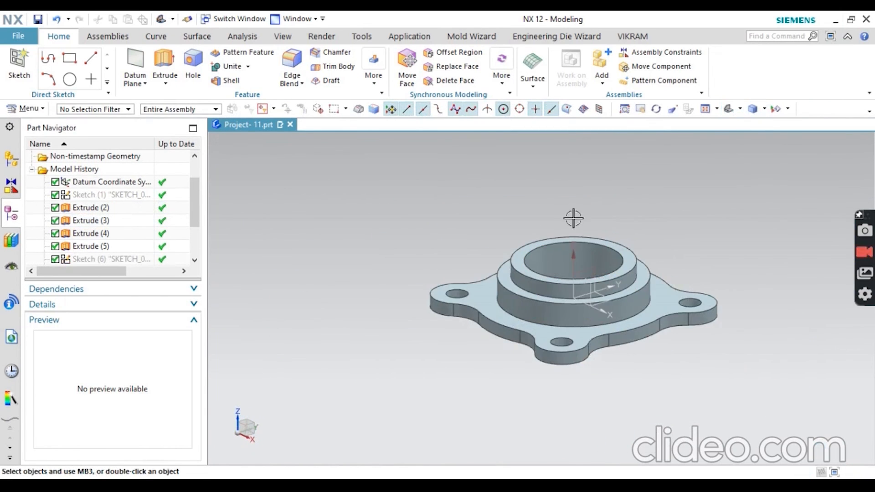
middle_click_drag(573, 219, 572, 237)
scroll(684, 319, "up", 3)
key("alt+Tab")
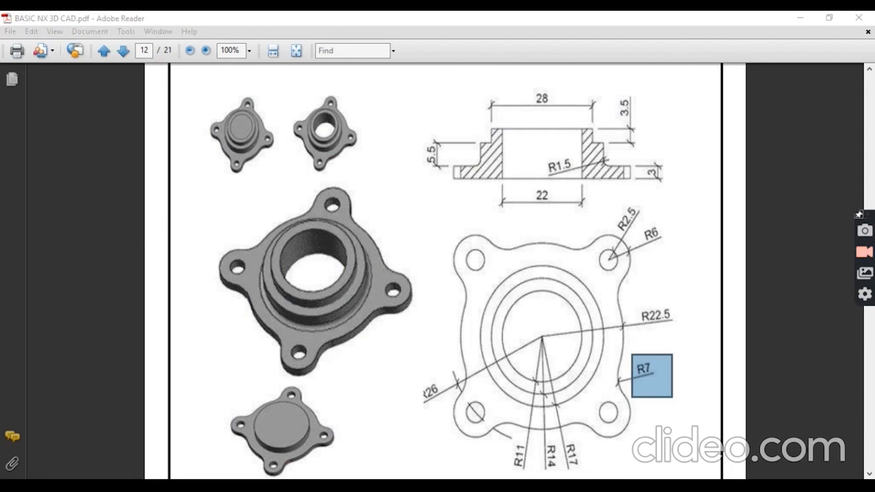
key("alt+Tab")
key("Home")
scroll(557, 306, "down", 4)
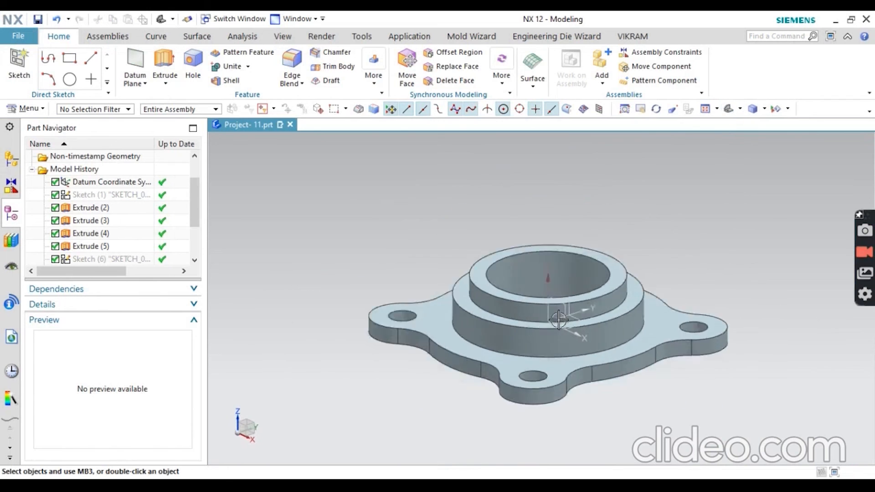
middle_click_drag(566, 345, 540, 388)
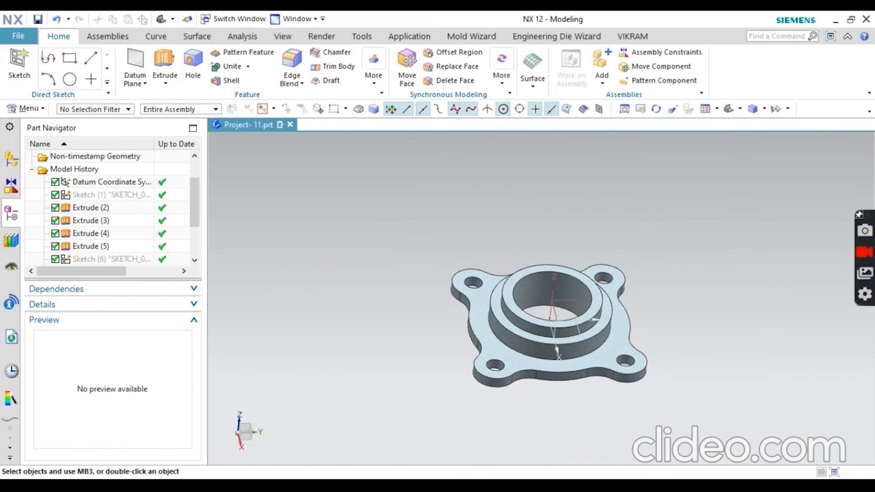